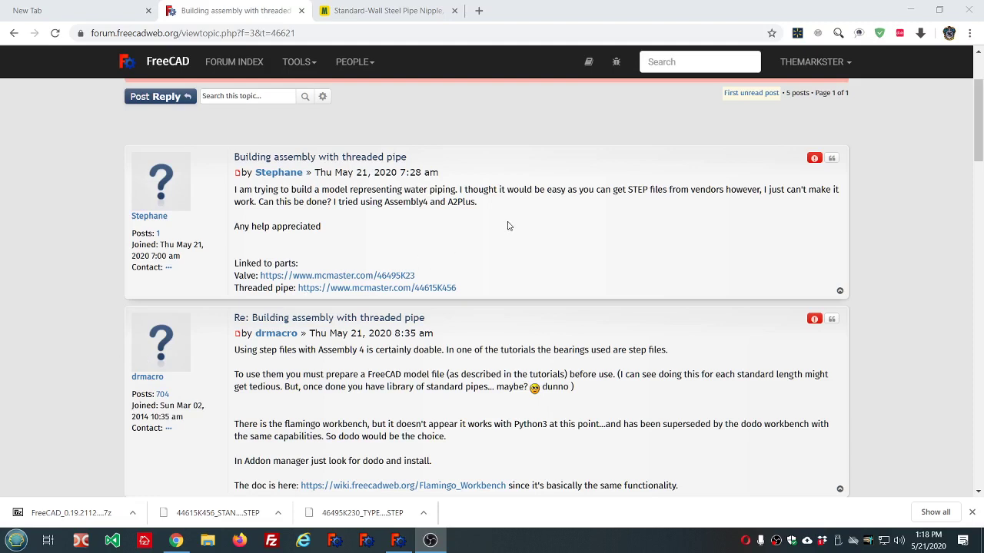
# Read through the forum thread 'Building assembly with threaded pipe' and its linked parts
pyautogui.scroll(2, 608, 229)
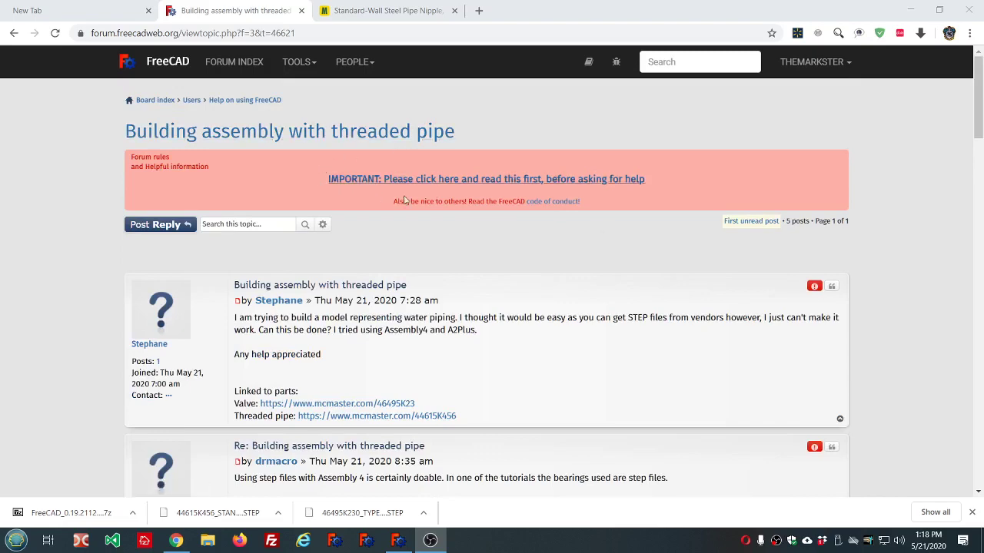
pyautogui.scroll(-1, 547, 216)
pyautogui.scroll(-3, 547, 216)
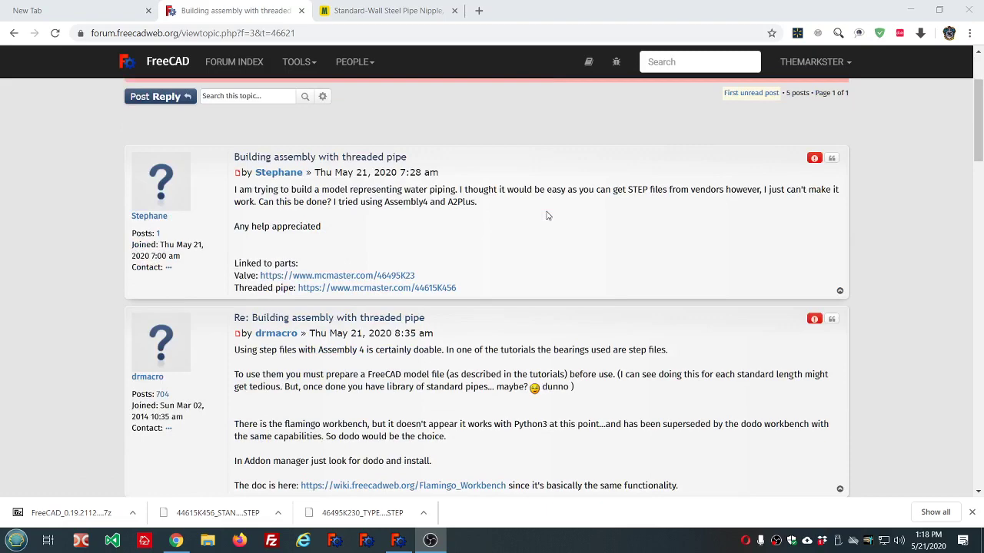
pyautogui.scroll(-3, 486, 266)
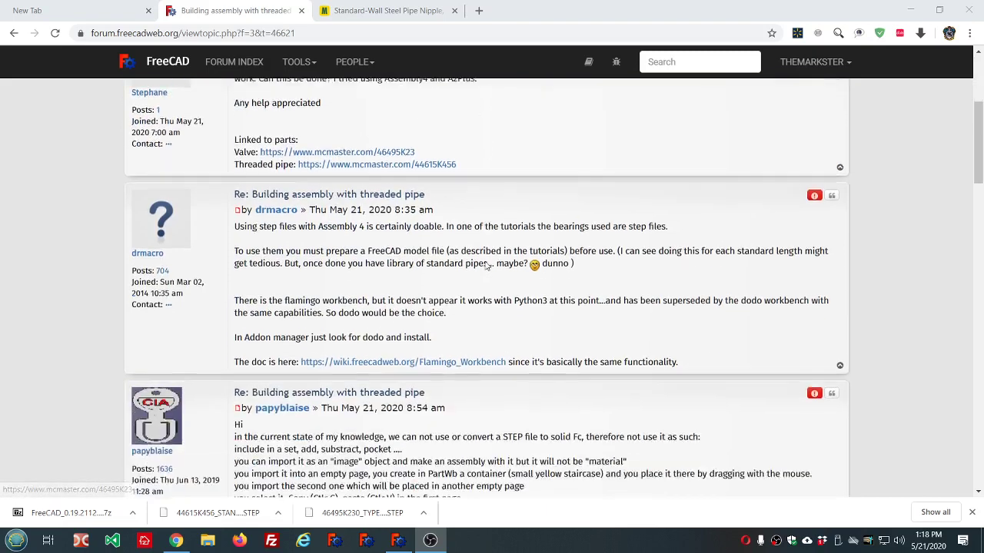
pyautogui.scroll(-5, 486, 266)
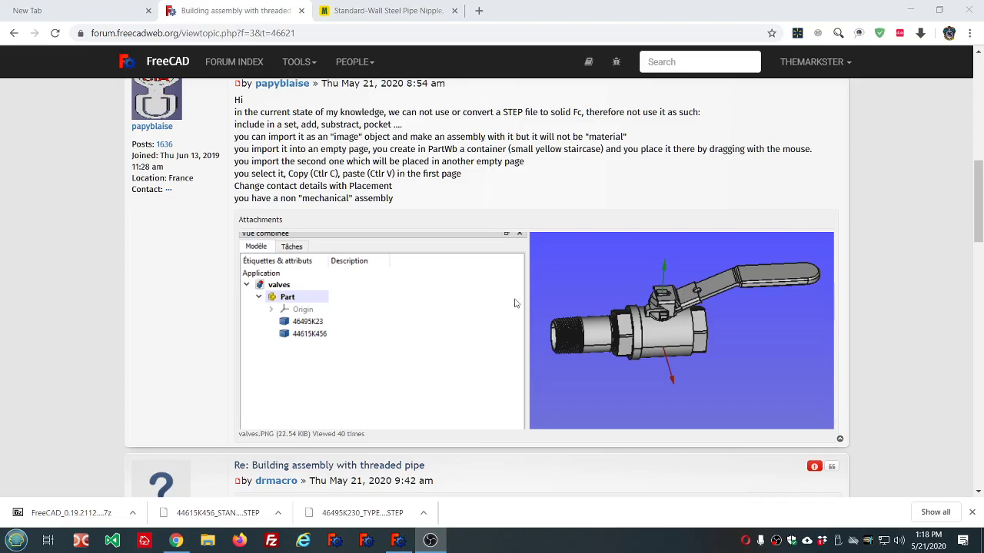
pyautogui.scroll(3, 473, 234)
pyautogui.scroll(3, 472, 235)
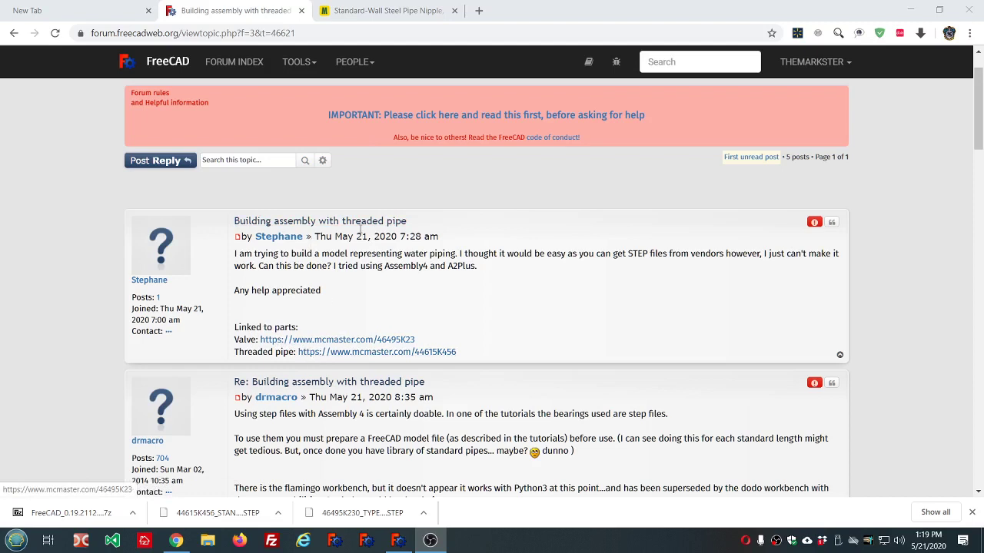
# Browse the McMaster-Carr Standard-Wall Steel Pipe Nipple product page
pyautogui.click(393, 11)
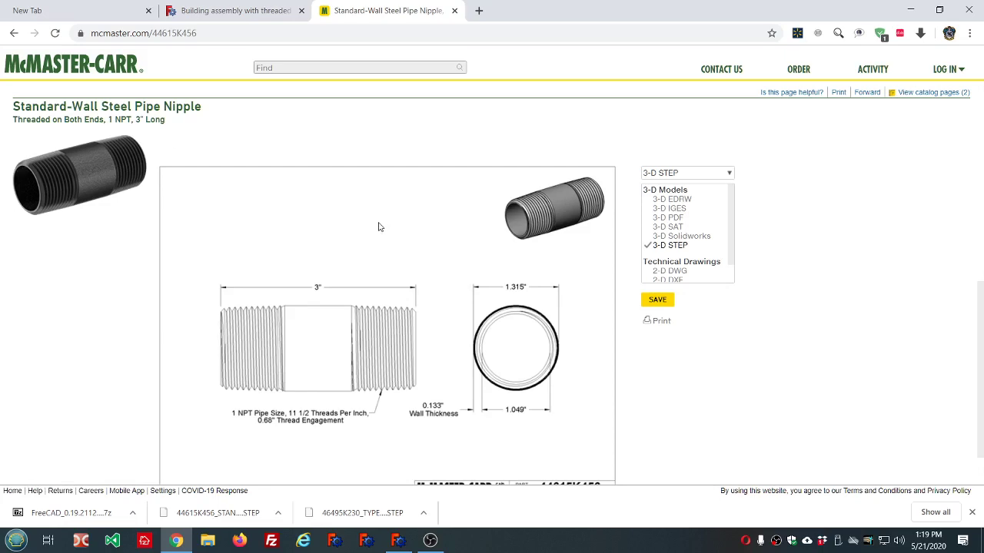
pyautogui.scroll(-1, 379, 226)
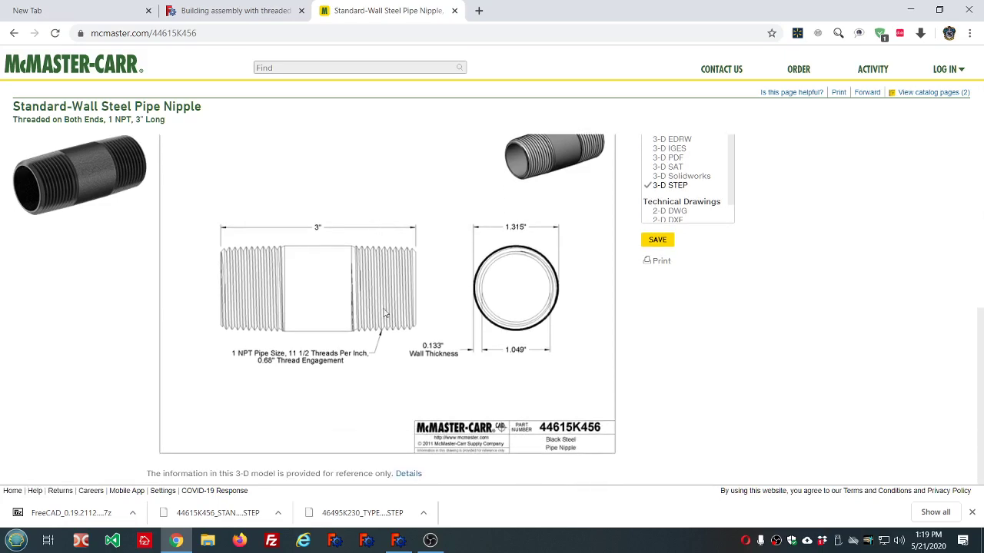
pyautogui.scroll(3, 571, 336)
pyautogui.scroll(-3, 571, 337)
pyautogui.scroll(4, 571, 341)
pyautogui.scroll(-3, 454, 279)
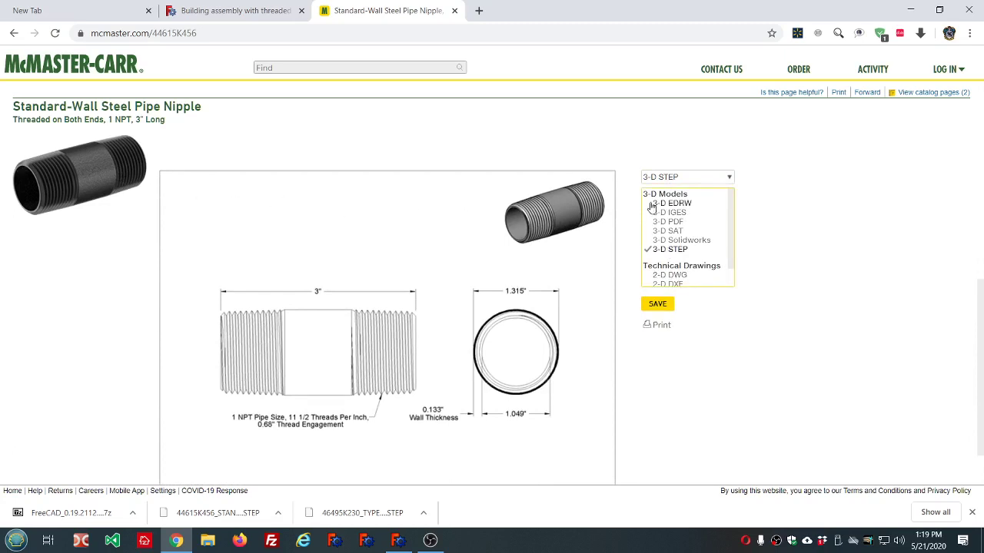
# Keep 3-D STEP as the model format and go back to the forum thread
pyautogui.click(729, 179)
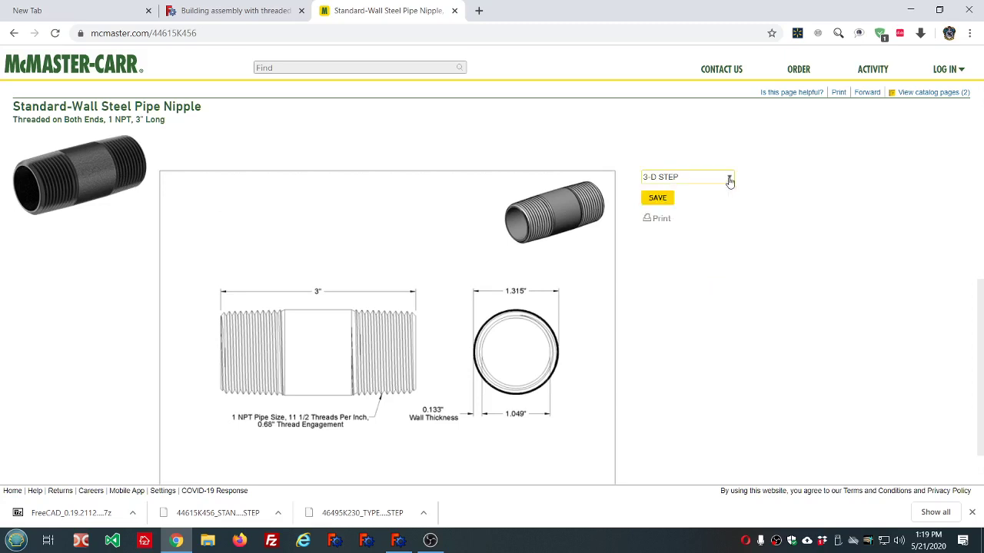
pyautogui.click(729, 180)
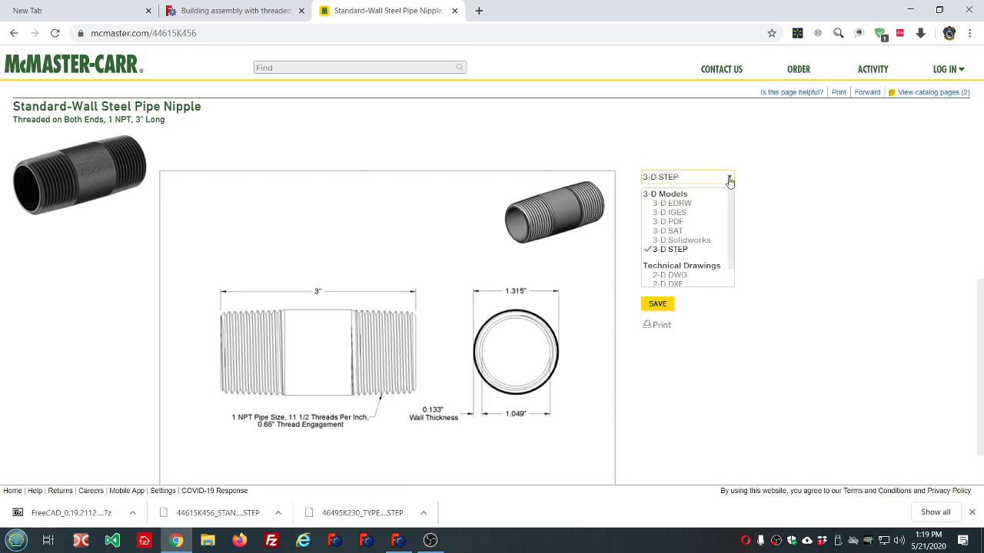
pyautogui.click(676, 251)
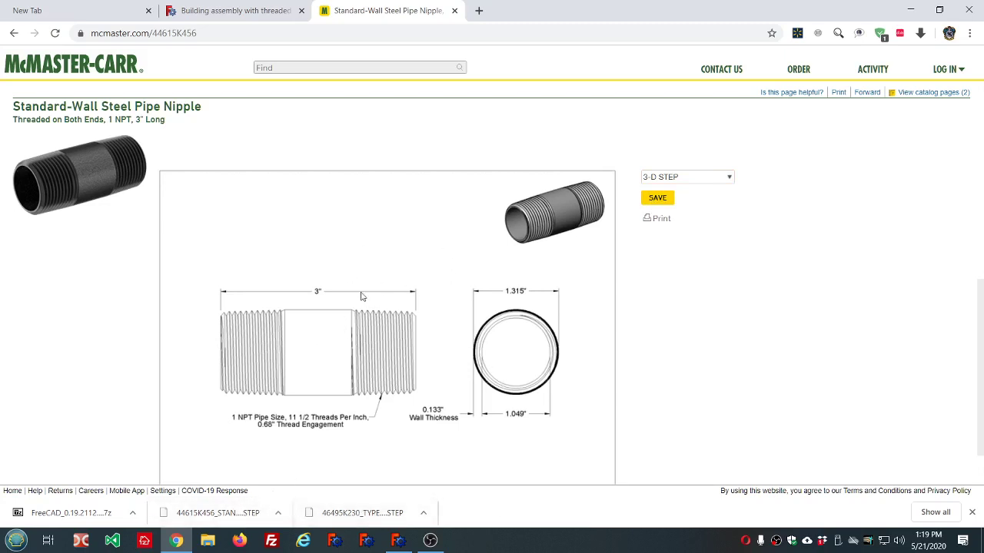
pyautogui.click(253, 14)
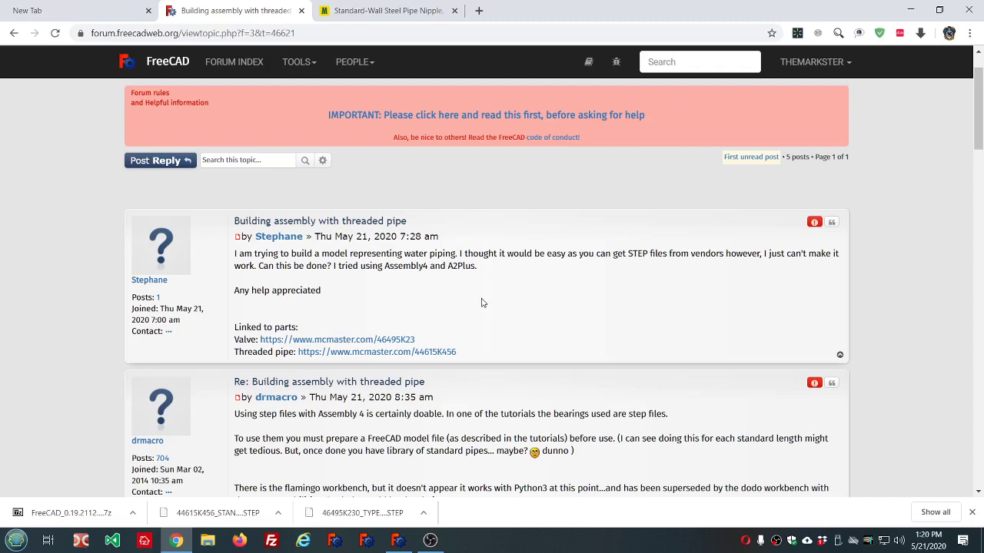
# Open the FreeCAD website in a new tab and go to its downloads page
pyautogui.middleClick(161, 65)
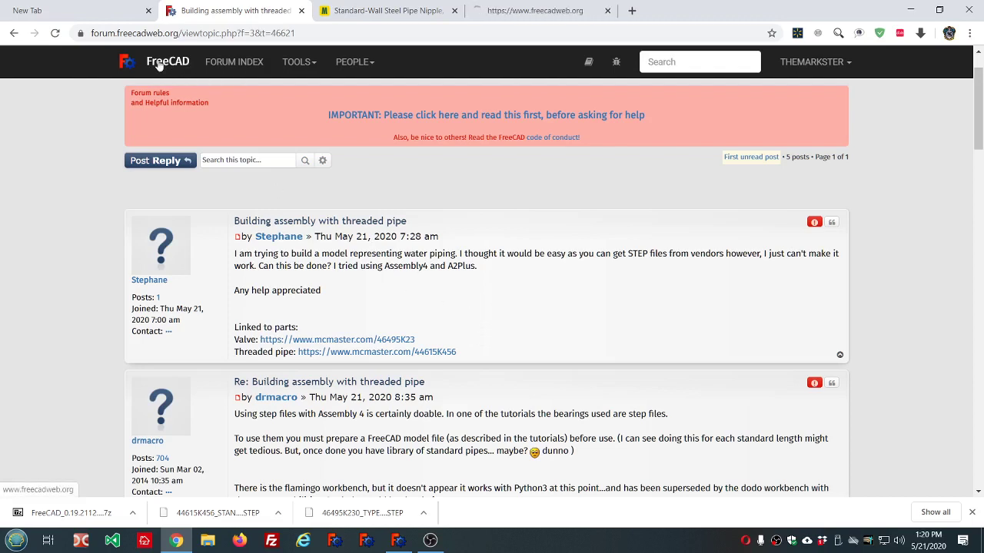
pyautogui.click(572, 15)
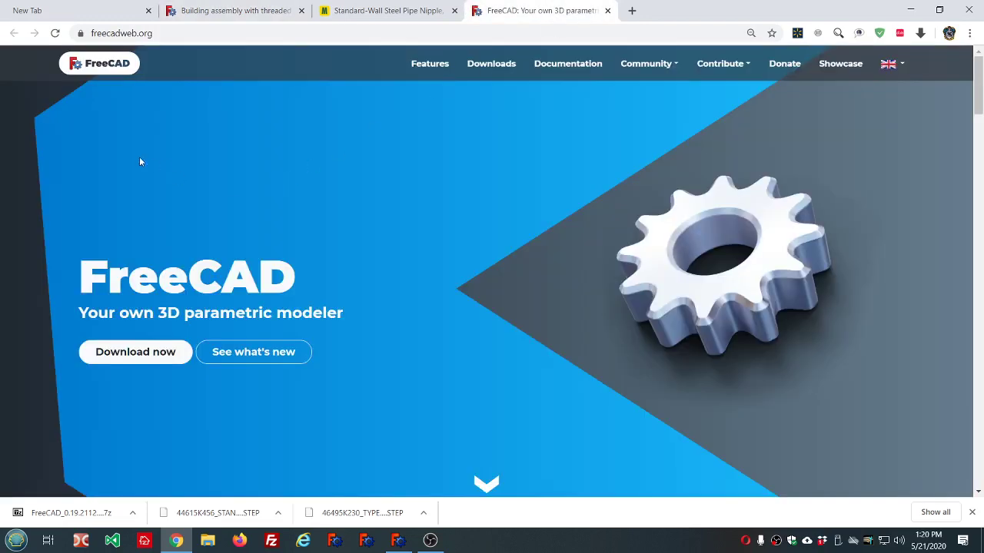
pyautogui.click(146, 352)
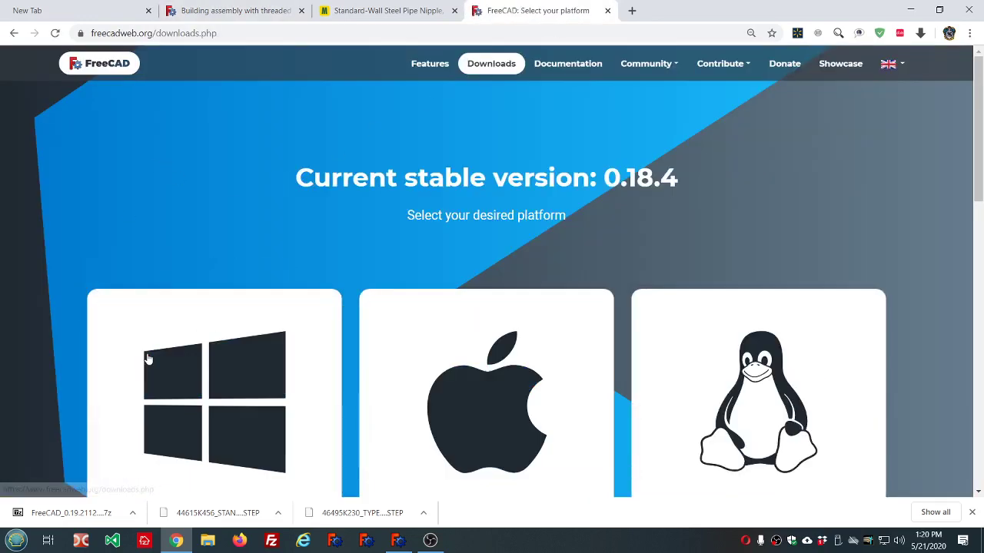
pyautogui.scroll(-3, 704, 176)
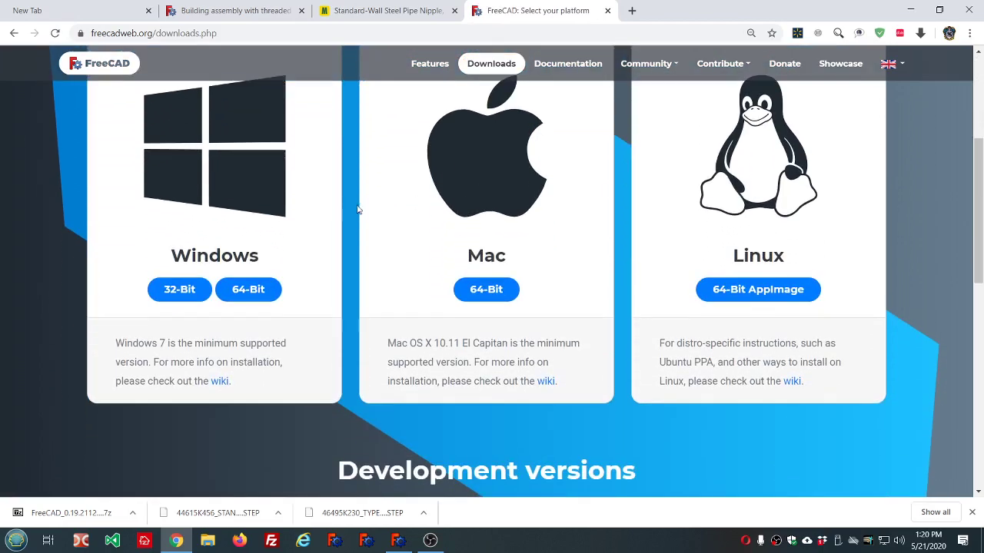
pyautogui.scroll(-3, 562, 161)
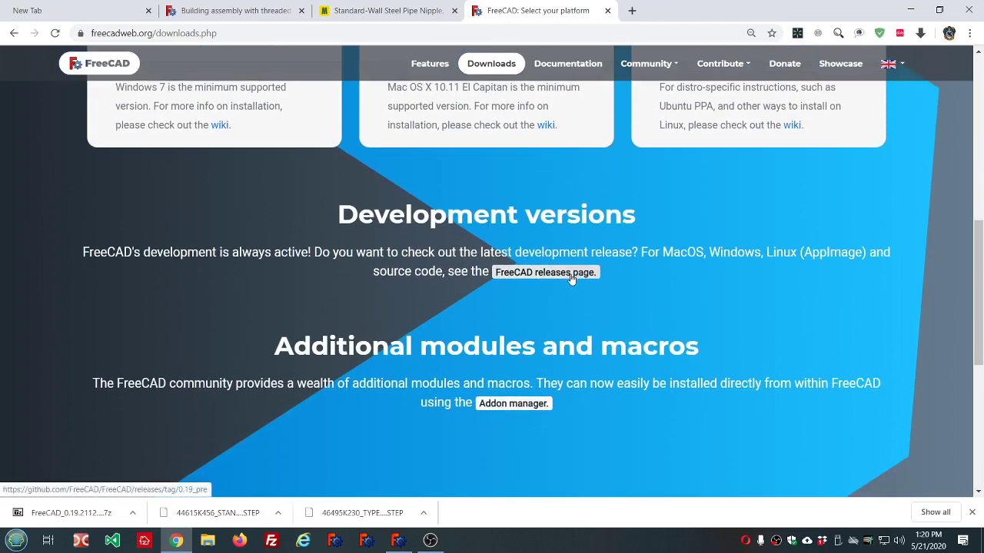
# Open the FreeCAD 0.19_pre development release page on GitHub and scroll to its assets
pyautogui.click(571, 278)
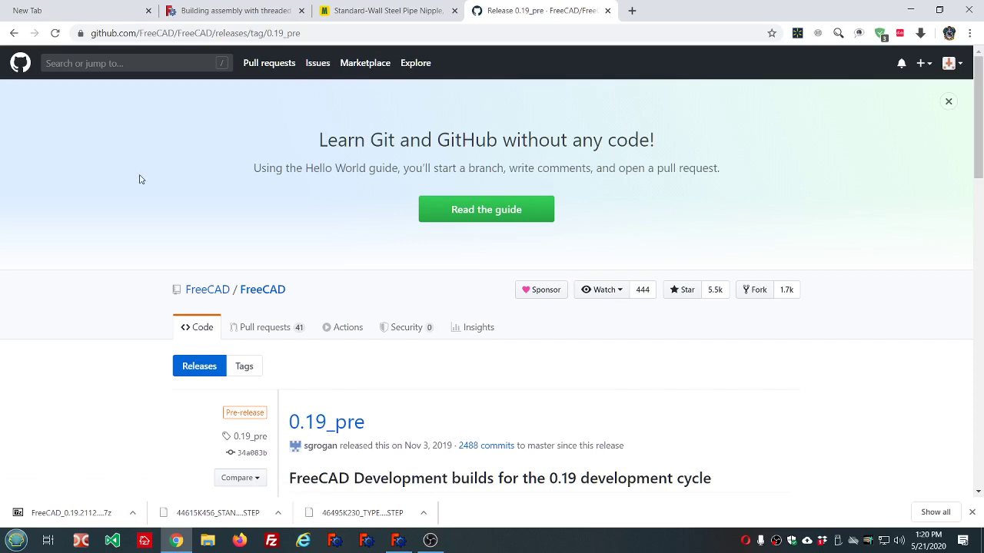
pyautogui.scroll(-3, 138, 179)
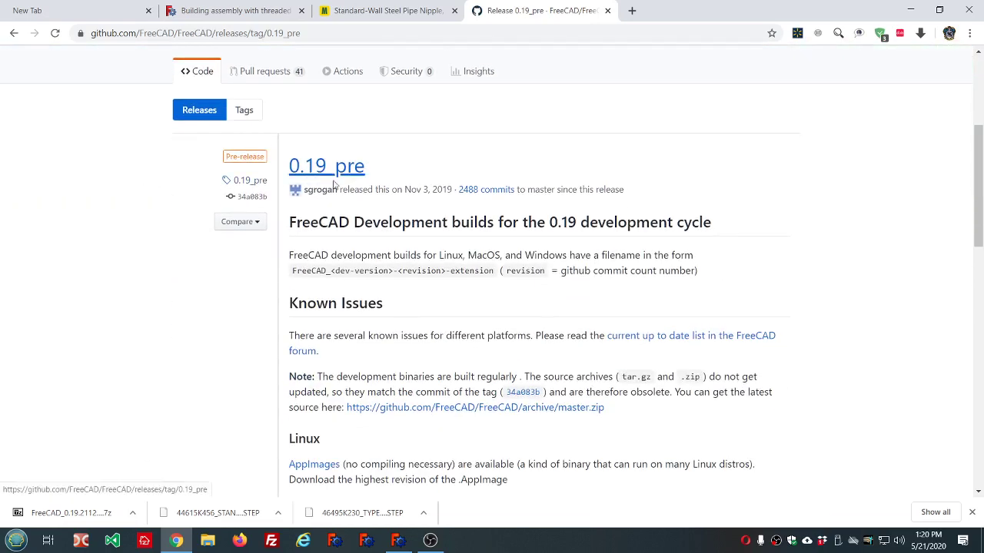
pyautogui.scroll(-5, 351, 185)
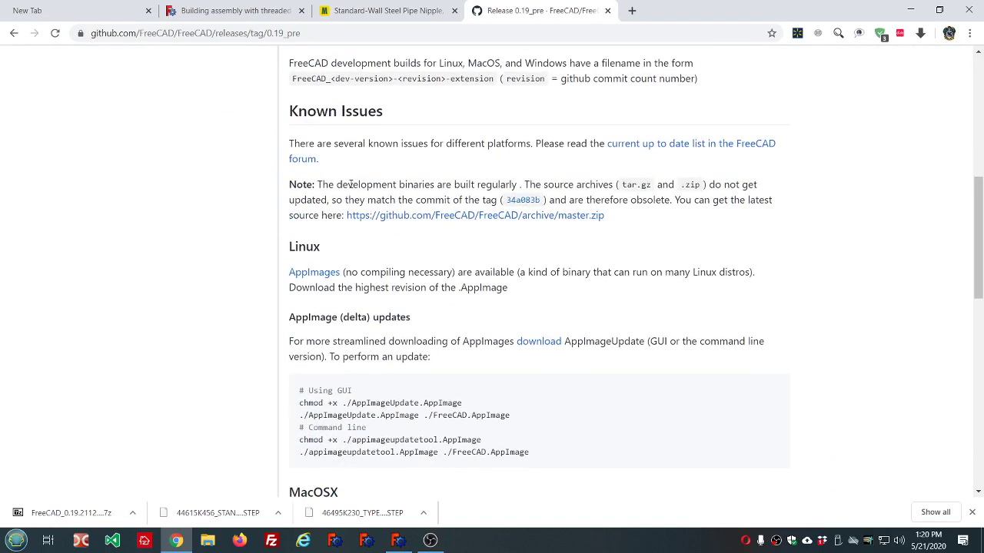
pyautogui.scroll(-4, 350, 185)
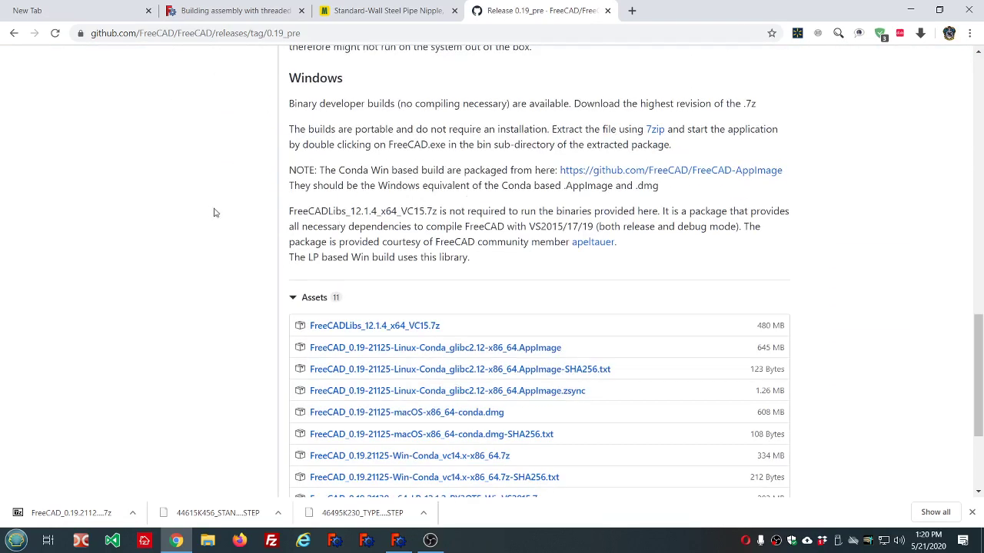
pyautogui.scroll(5, 348, 169)
pyautogui.scroll(3, 347, 153)
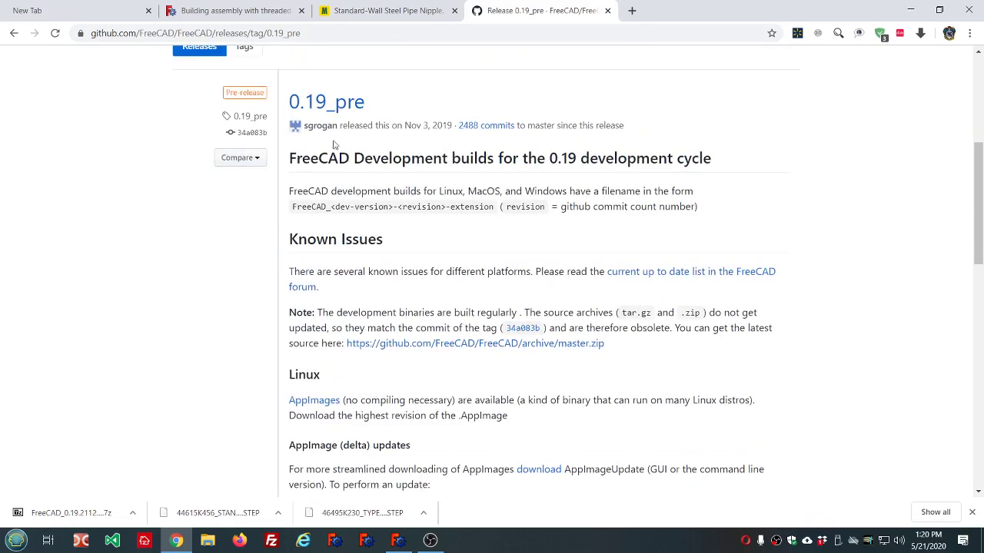
pyautogui.scroll(-9, 433, 161)
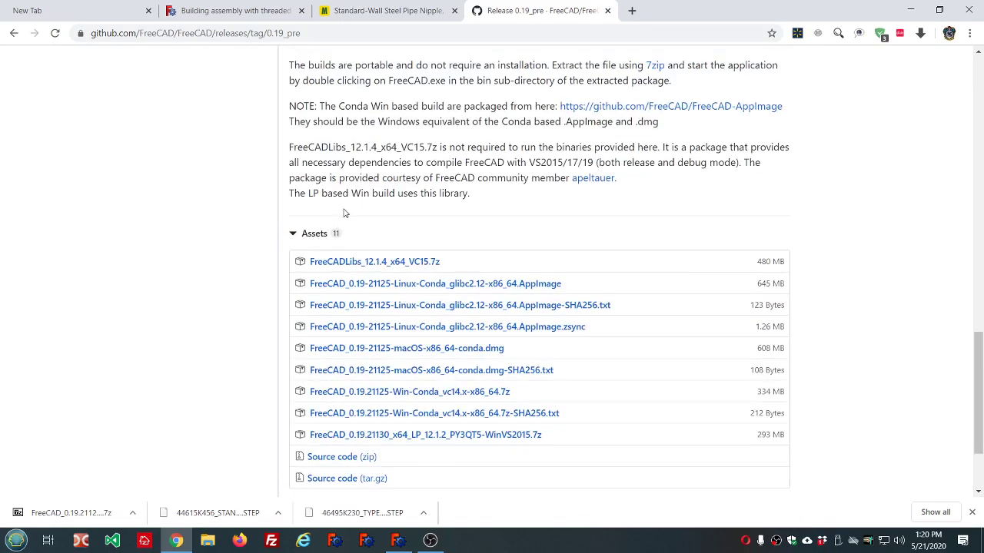
# Toggle the Assets list until all 11 download files are shown
pyautogui.click(293, 234)
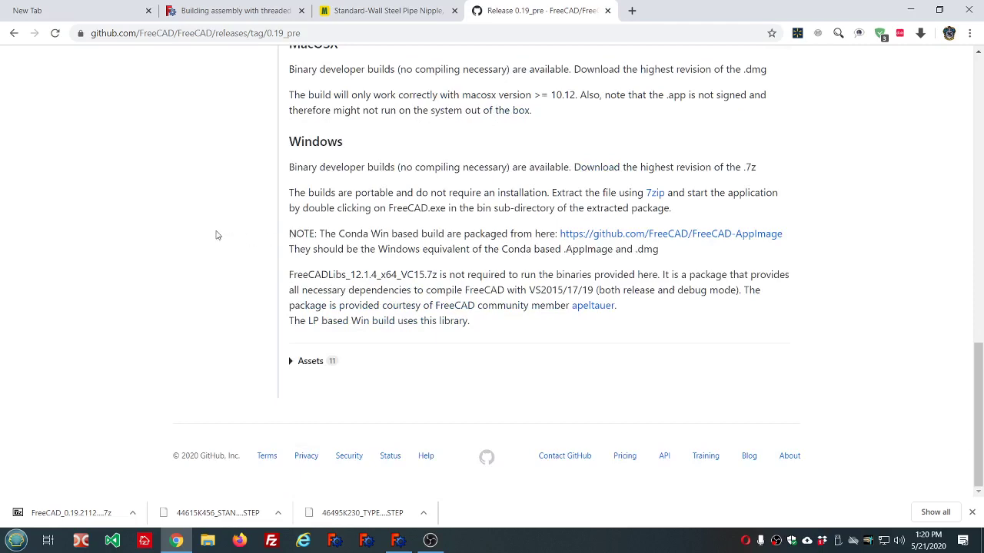
pyautogui.click(292, 362)
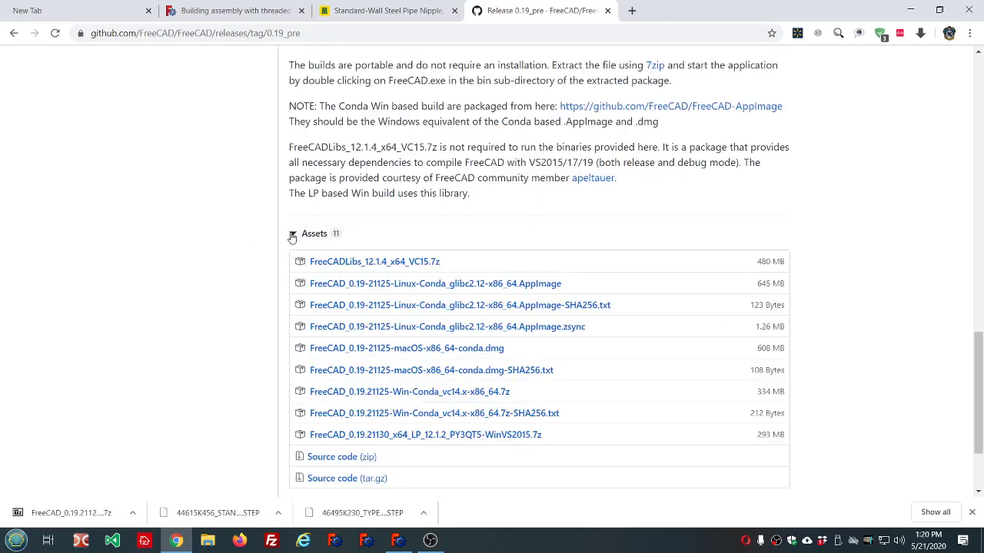
pyautogui.click(292, 234)
pyautogui.click(291, 361)
pyautogui.scroll(-2, 495, 244)
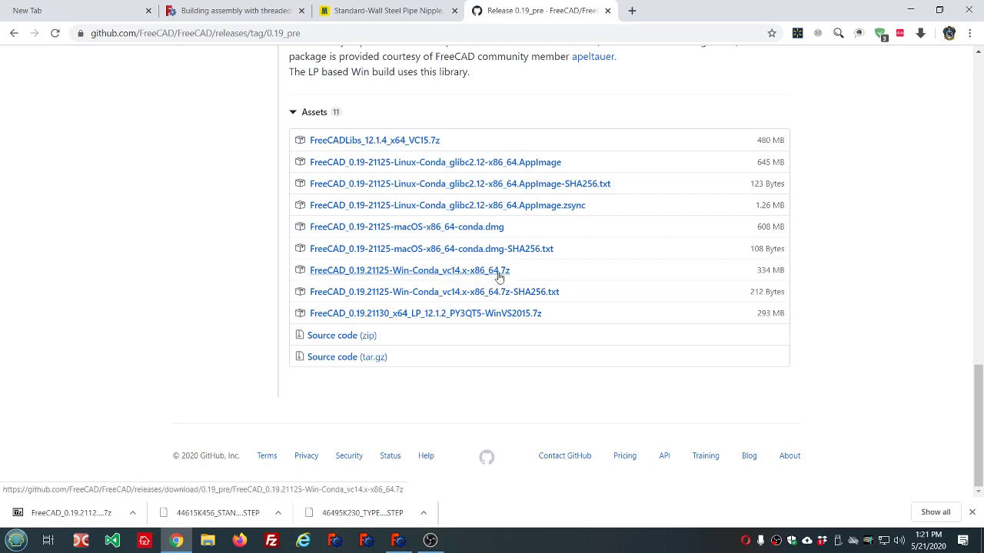
pyautogui.scroll(3, 500, 277)
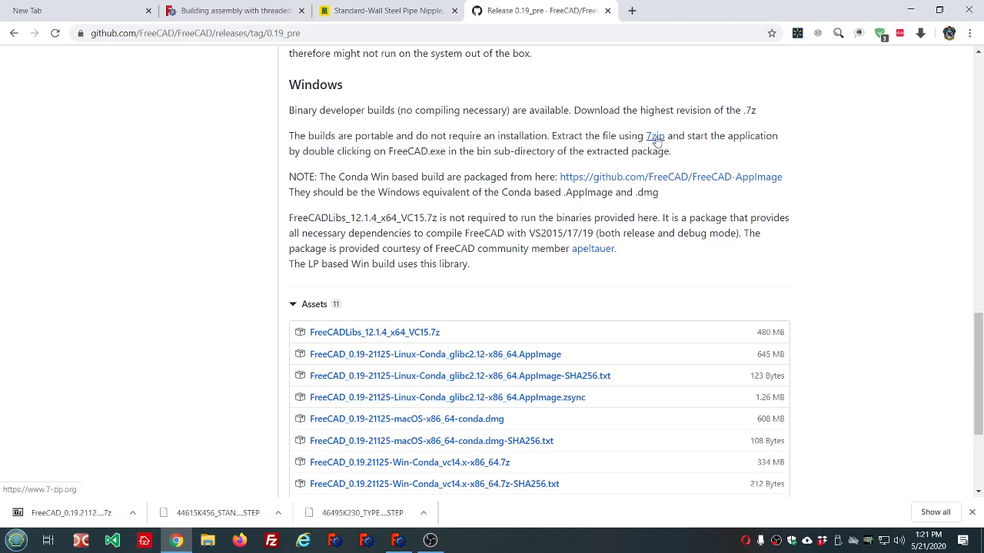
pyautogui.scroll(-3, 584, 208)
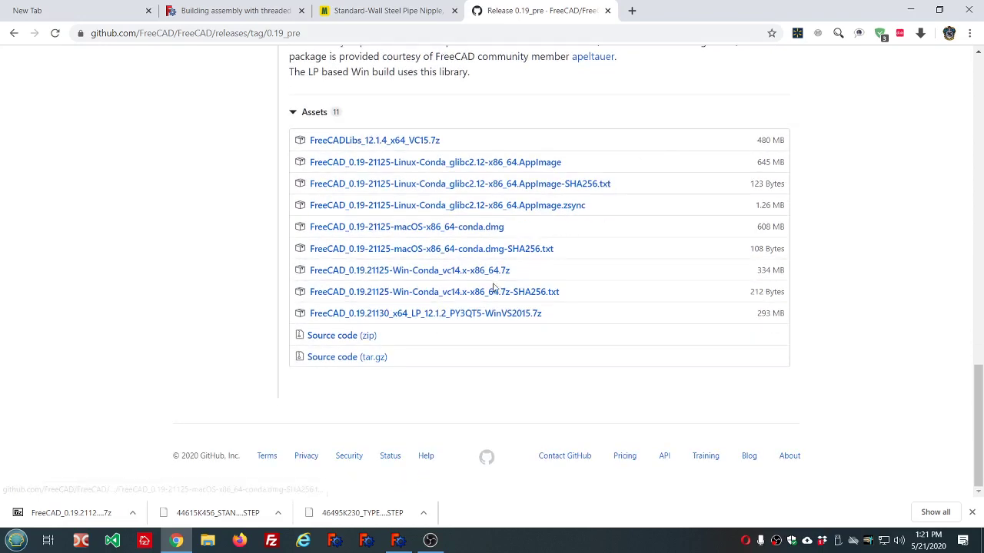
pyautogui.scroll(5, 530, 266)
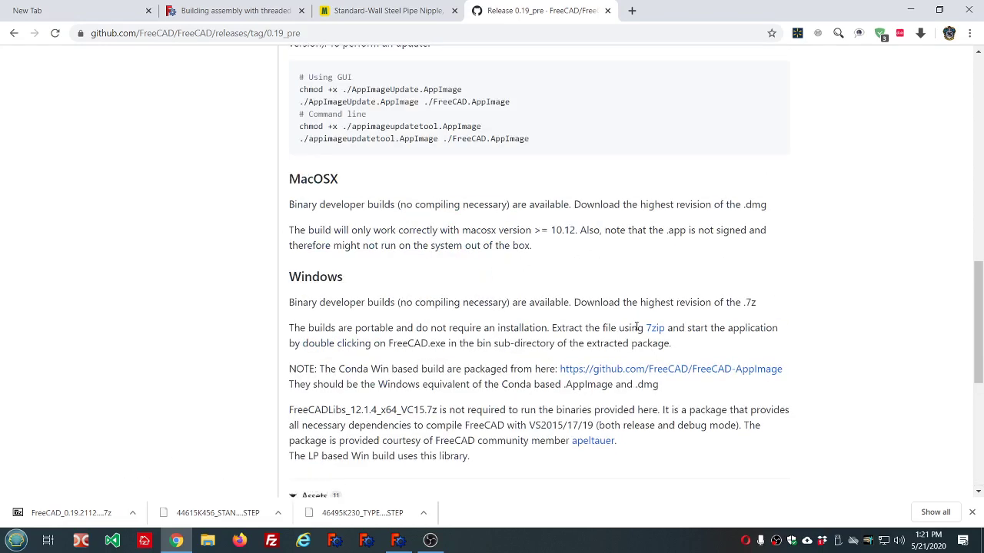
pyautogui.scroll(-5, 657, 332)
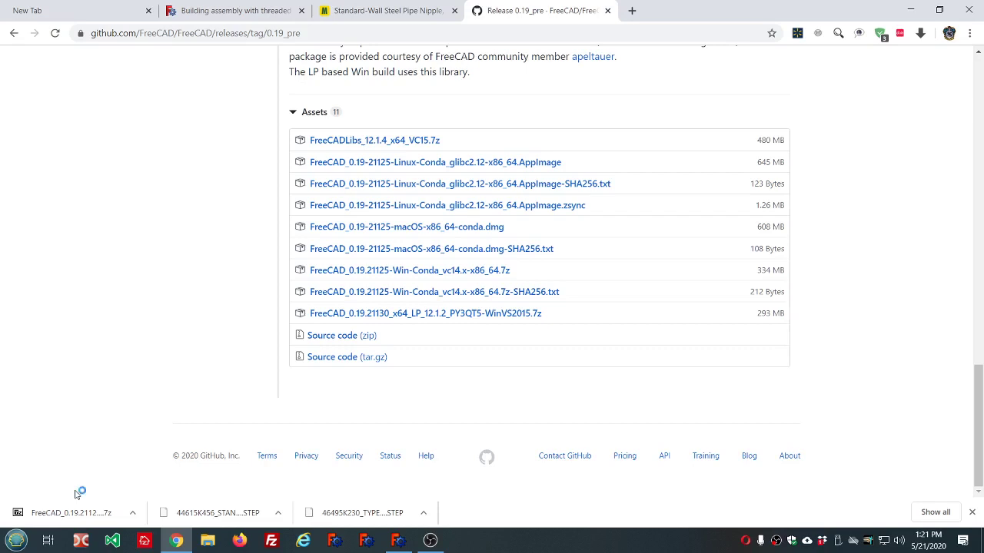
# Open the pipe nipple 44615K456 and stainless ball valve STEP files from recent files
pyautogui.click(397, 540)
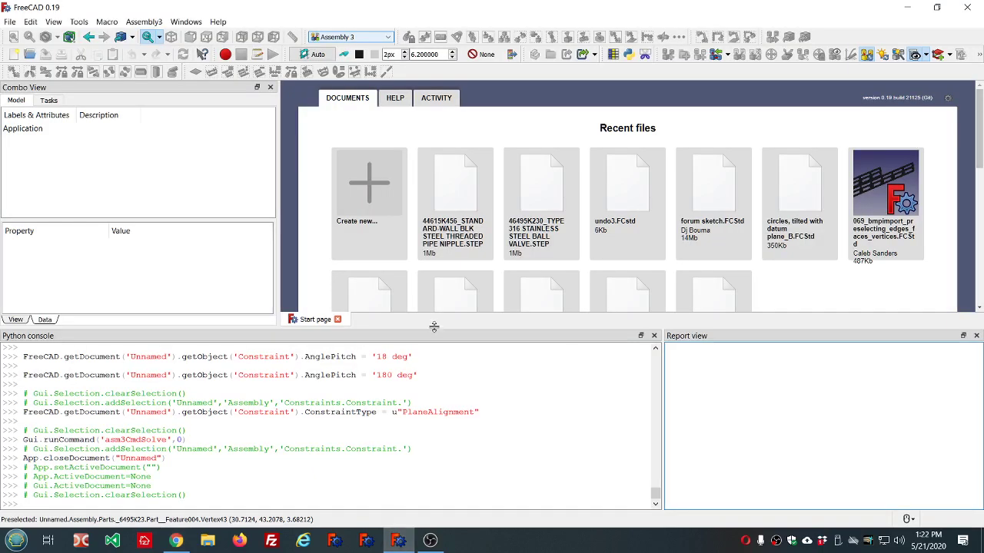
pyautogui.click(458, 227)
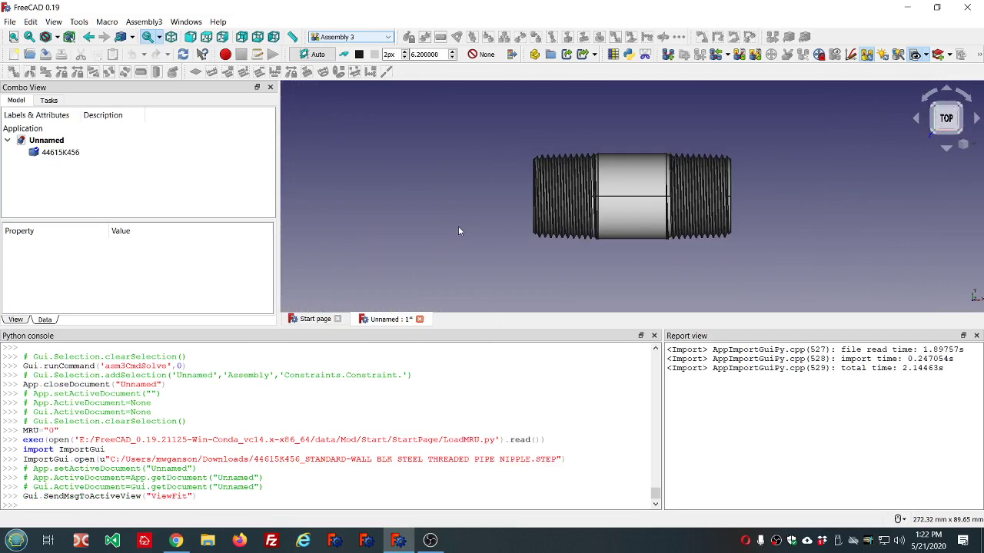
pyautogui.click(323, 320)
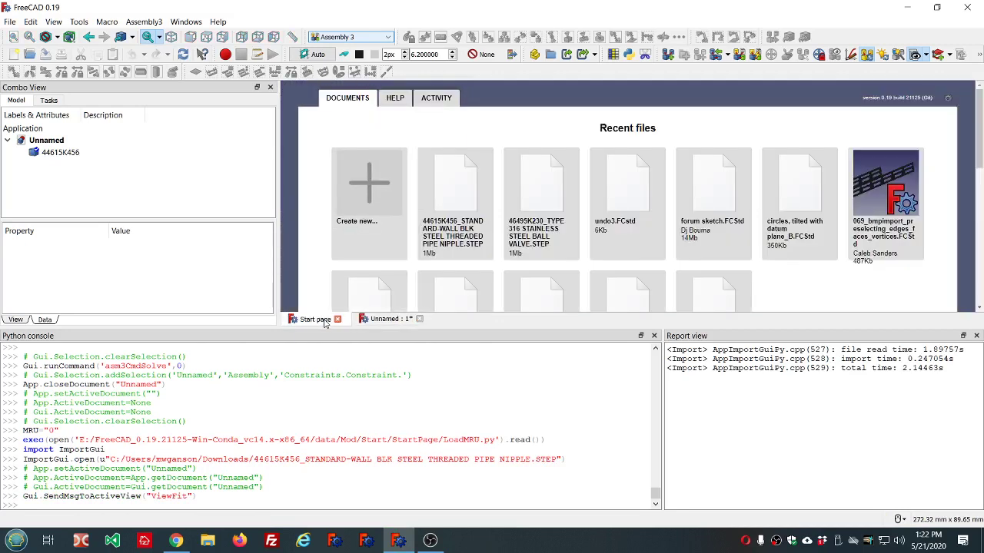
pyautogui.click(536, 231)
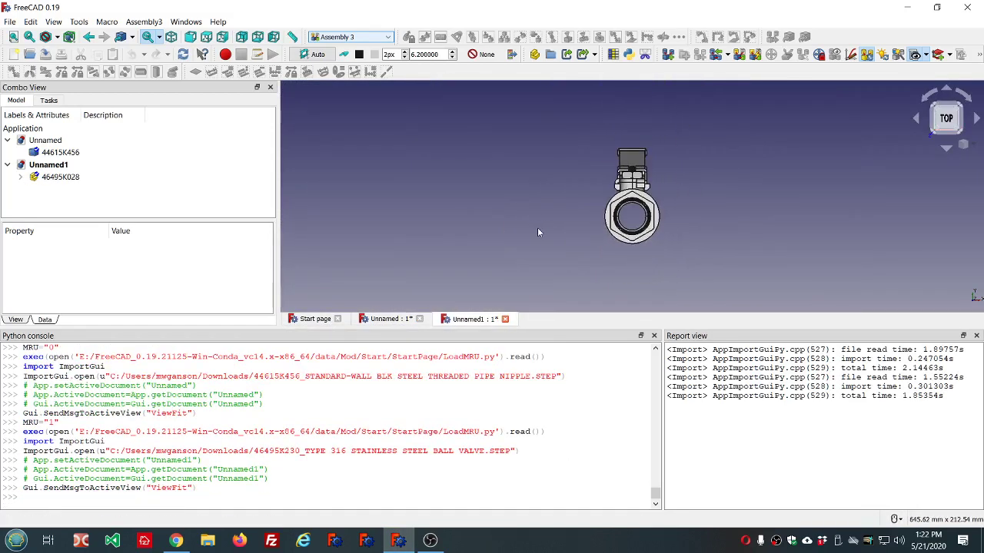
pyautogui.scroll(2, 728, 215)
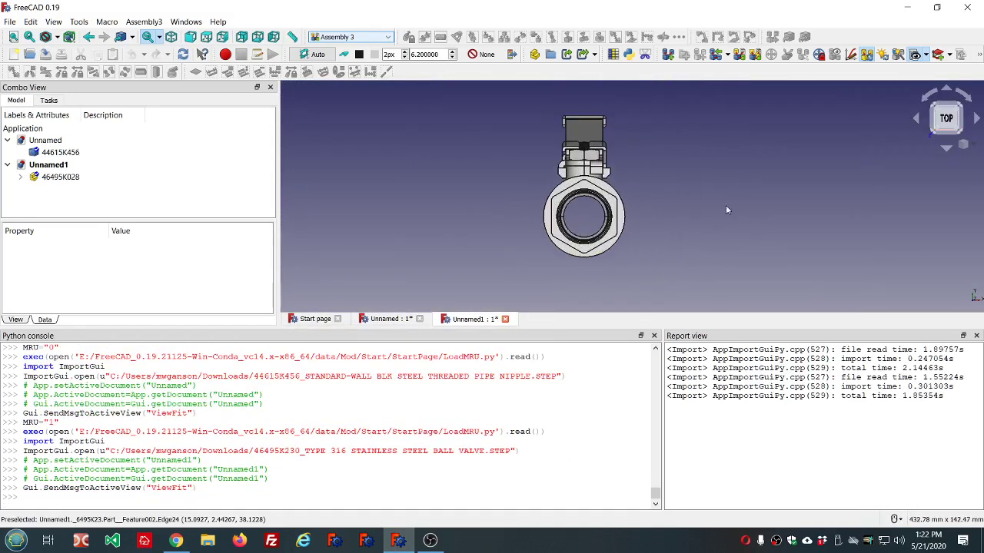
pyautogui.moveTo(727, 193)
pyautogui.mouseDown(button='middle')
pyautogui.moveTo(685, 195)
pyautogui.moveTo(709, 200)
pyautogui.mouseUp(button='middle')
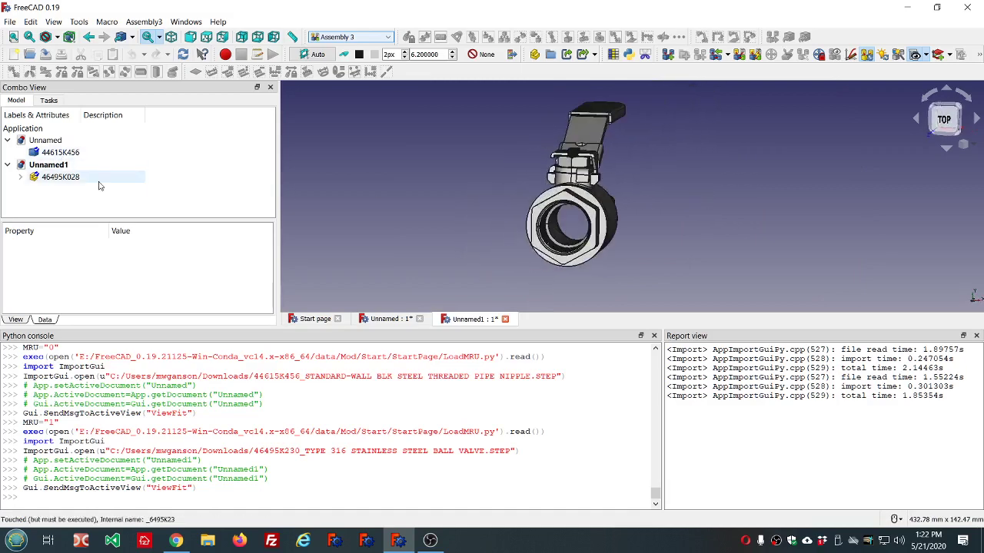
# Move valve 46495K028 into the Unnamed document and close Unnamed1
pyautogui.click(62, 178)
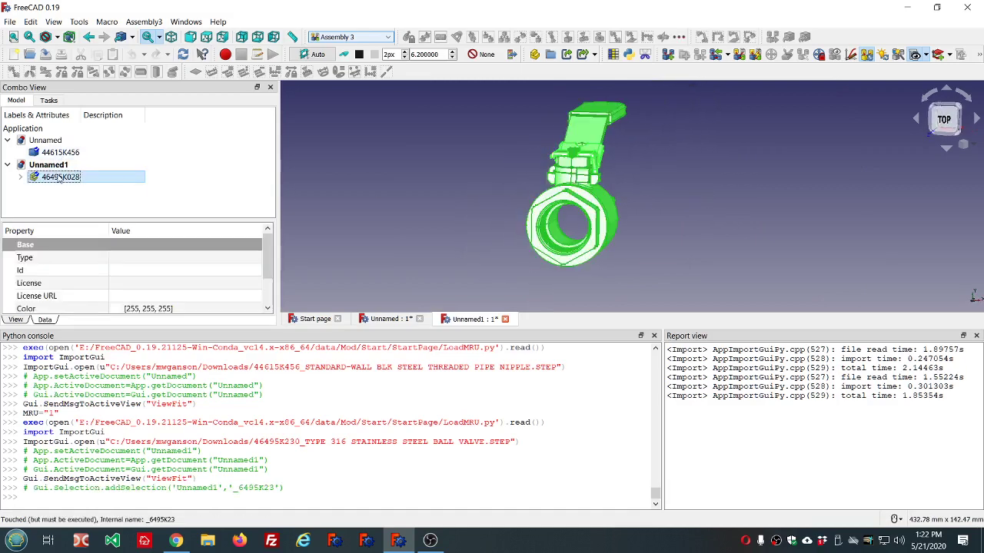
pyautogui.moveTo(61, 178); pyautogui.dragTo(68, 139)
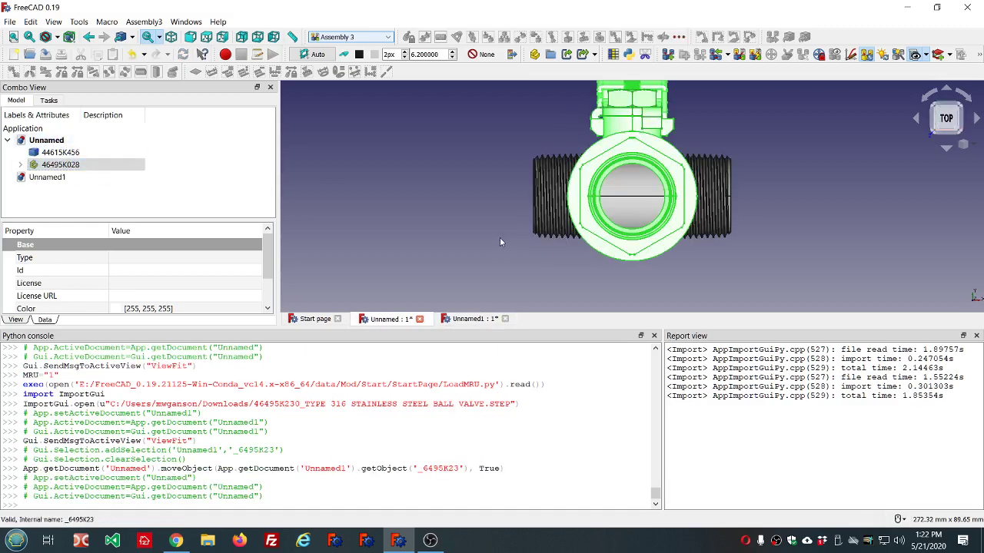
pyautogui.click(505, 318)
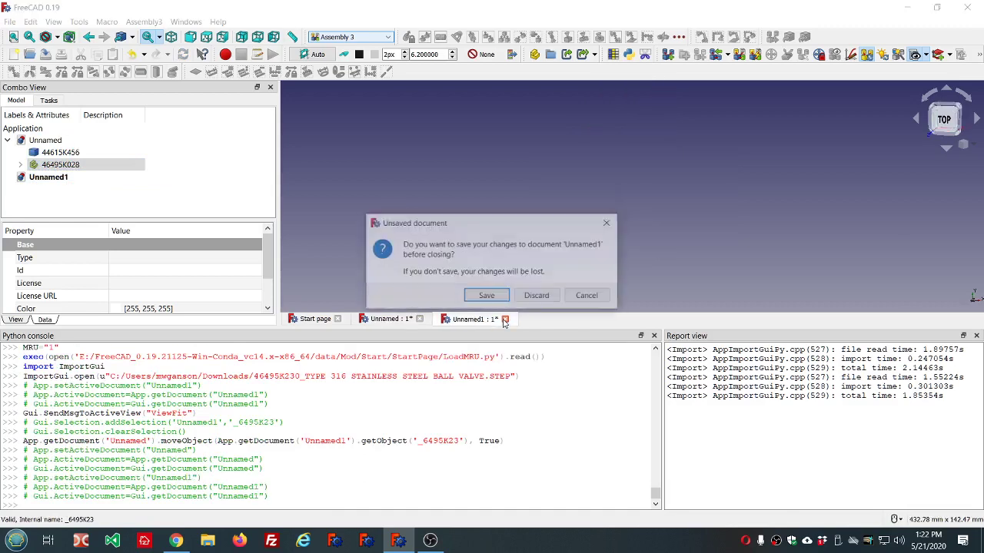
# Discard Unnamed1's changes and orbit the ball valve to inspect its ports
pyautogui.click(538, 297)
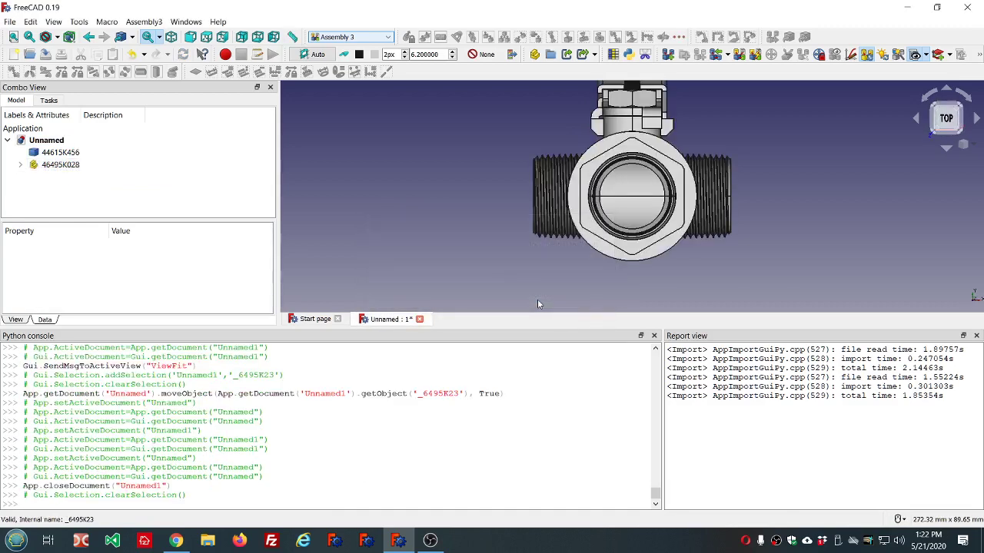
pyautogui.moveTo(890, 246); pyautogui.dragTo(982, 199, button='middle')
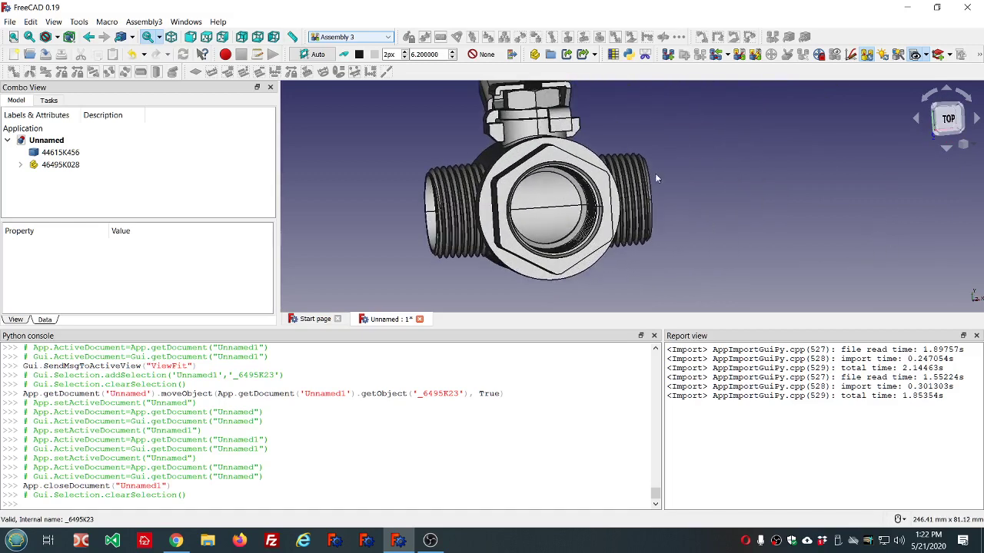
pyautogui.moveTo(420, 222); pyautogui.dragTo(467, 202, button='middle')
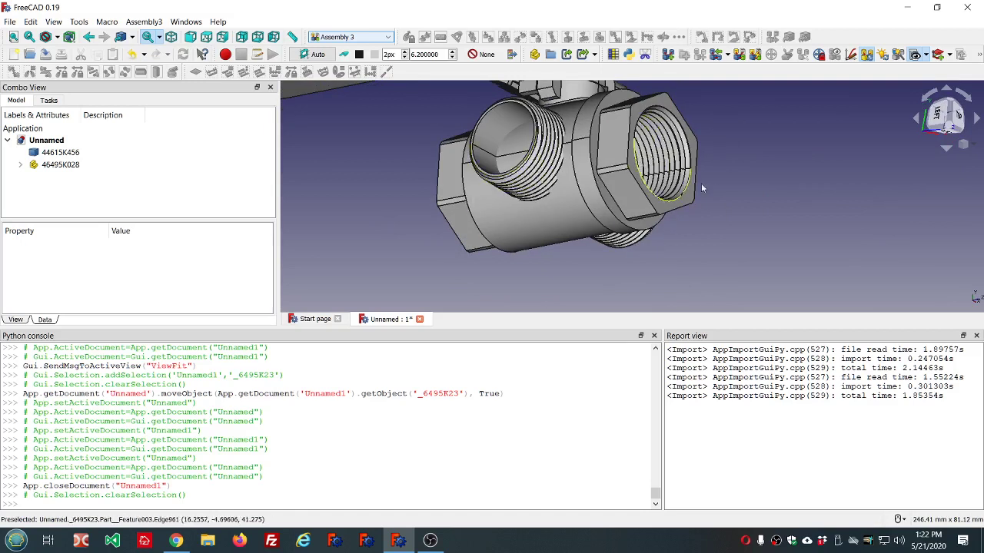
pyautogui.moveTo(756, 131); pyautogui.dragTo(704, 143, button='middle')
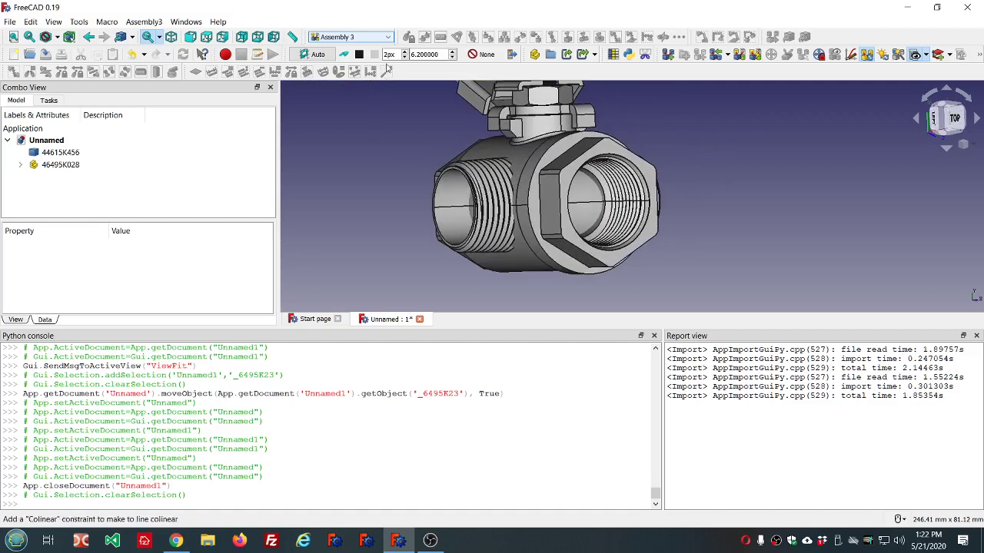
pyautogui.click(389, 39)
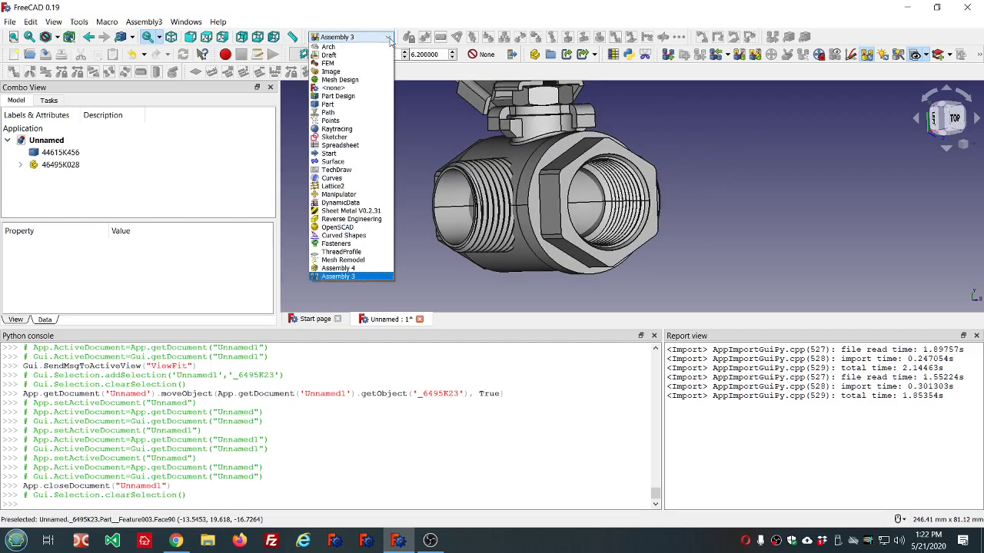
# Switch to Assembly 3, create an Assembly, and expand its Elements and Parts groups
pyautogui.click(338, 278)
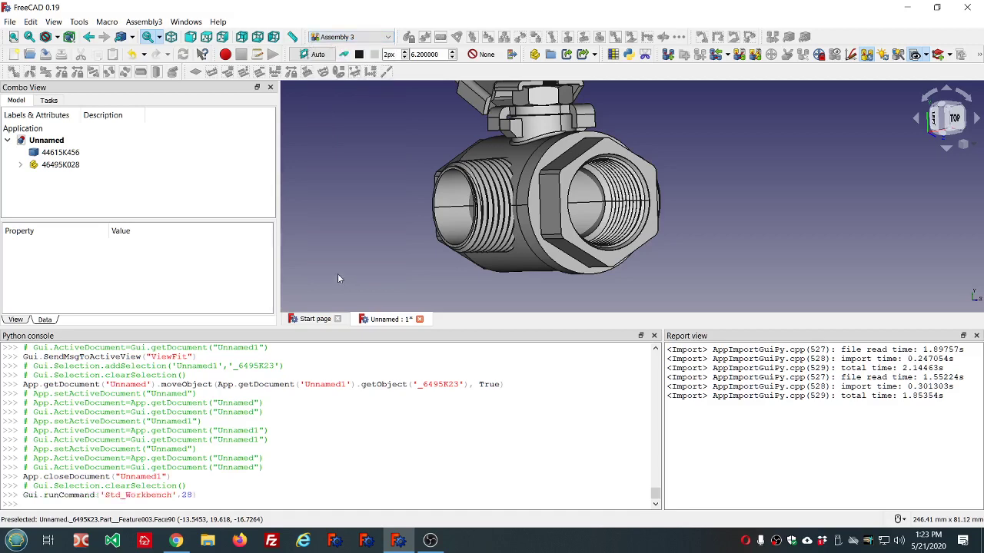
pyautogui.click(149, 22)
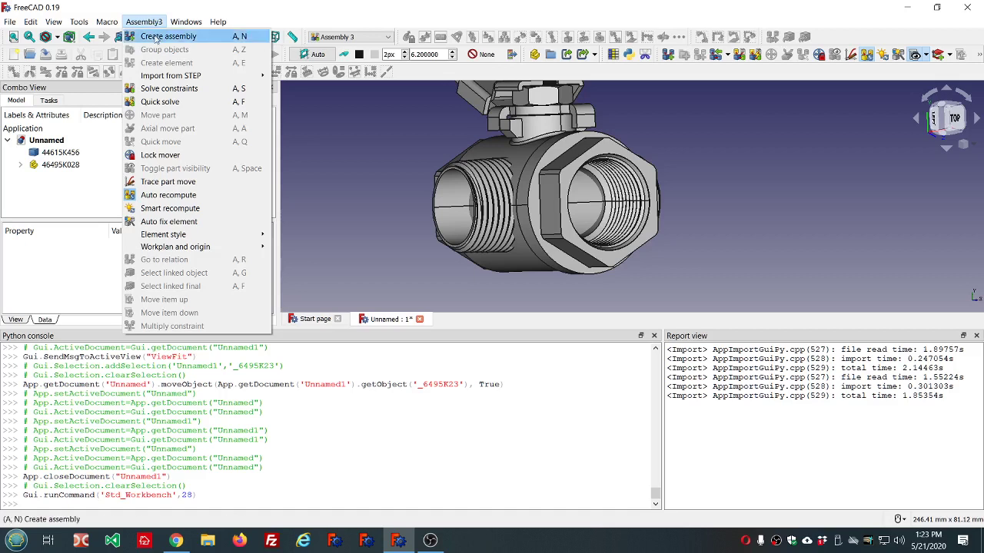
pyautogui.click(155, 38)
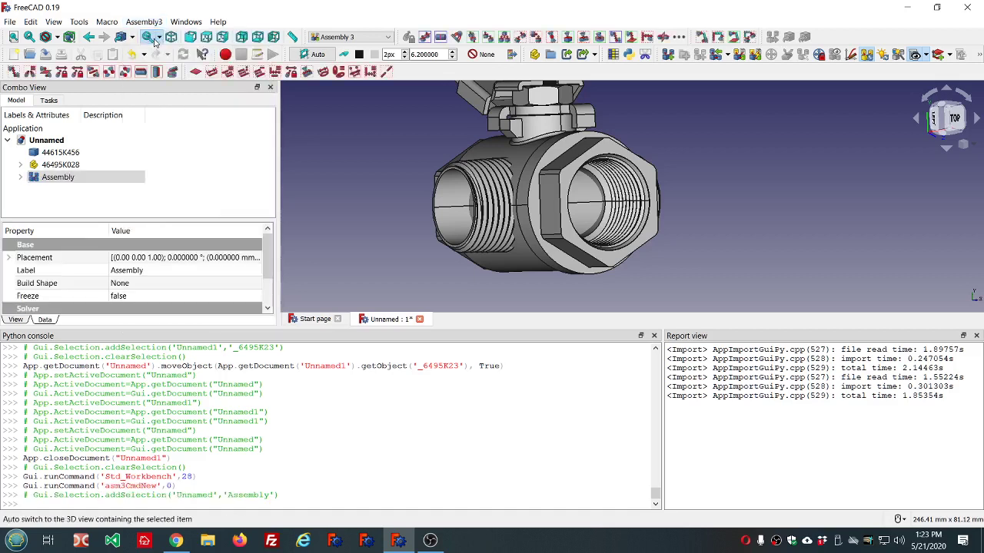
pyautogui.click(20, 178)
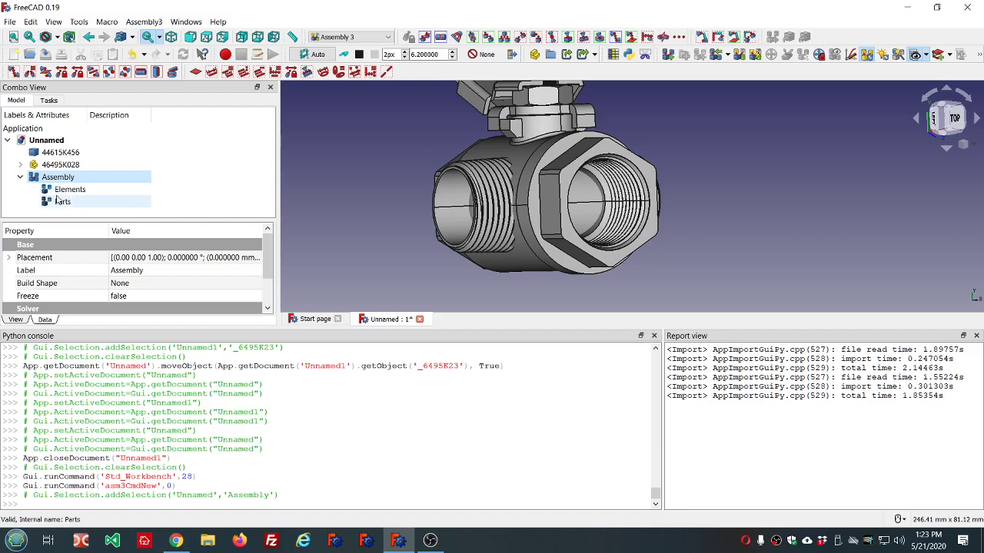
# Move valve 46495K028 into the Assembly's Parts group
pyautogui.click(62, 164)
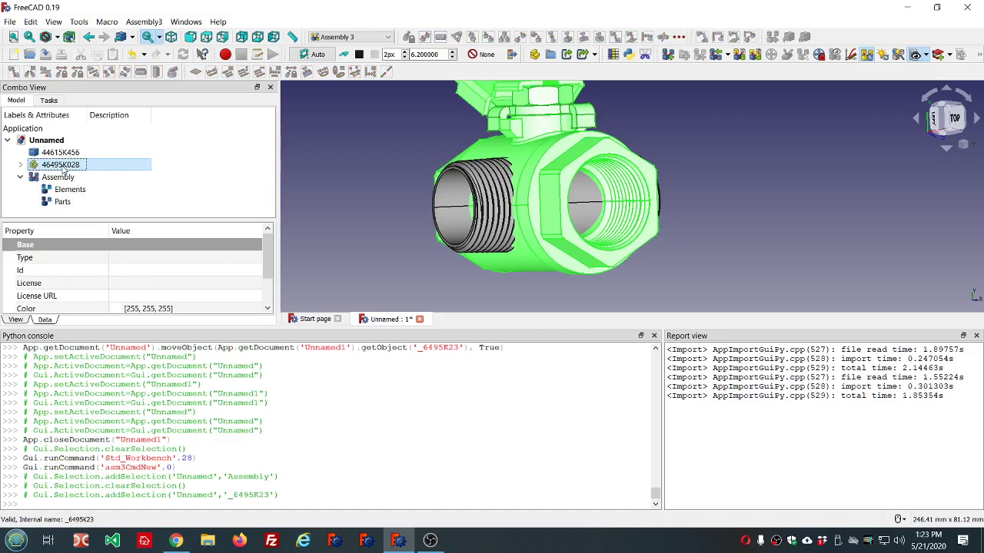
pyautogui.moveTo(64, 170); pyautogui.dragTo(72, 180)
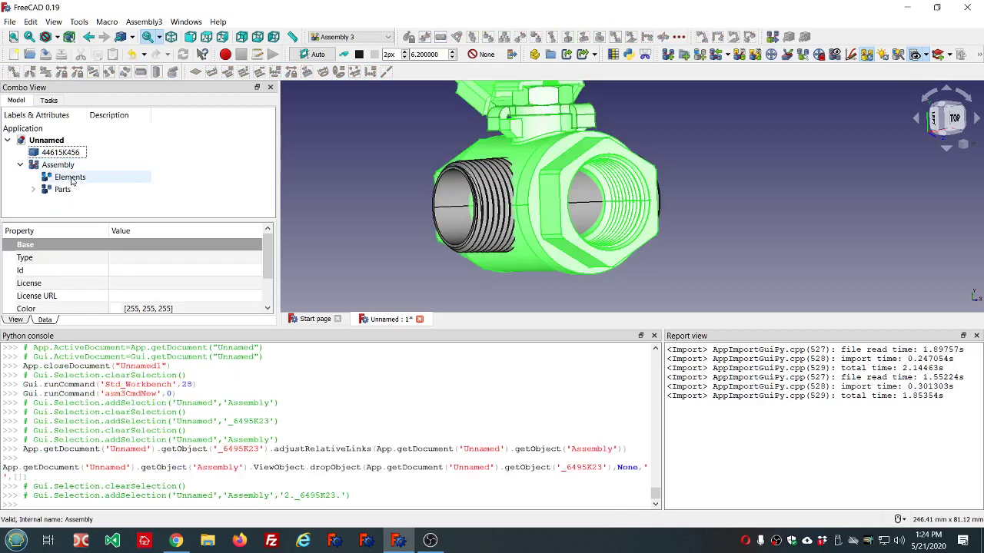
pyautogui.click(33, 190)
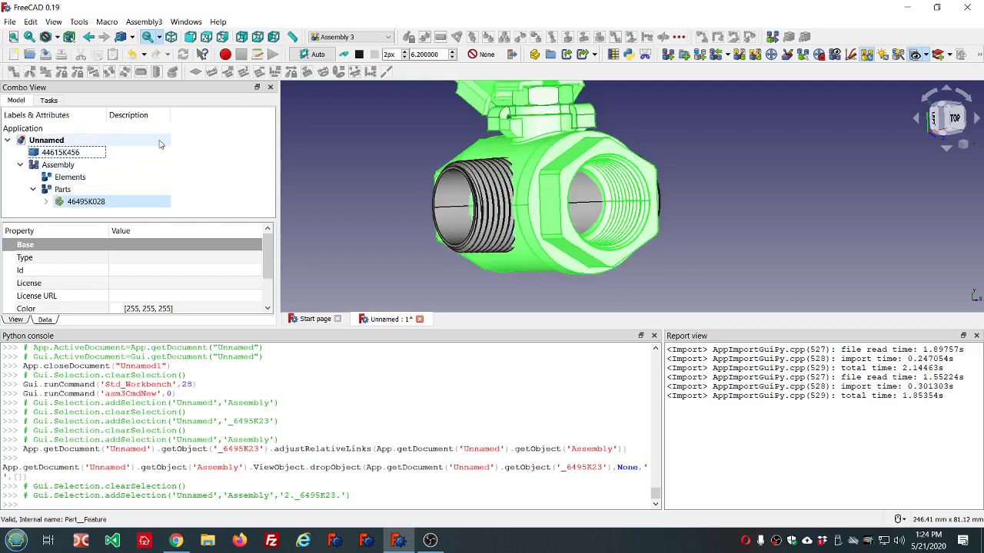
# Identify valve components 46495K23, 46495K025 and 46495K026, then collapse the valve's list
pyautogui.click(47, 202)
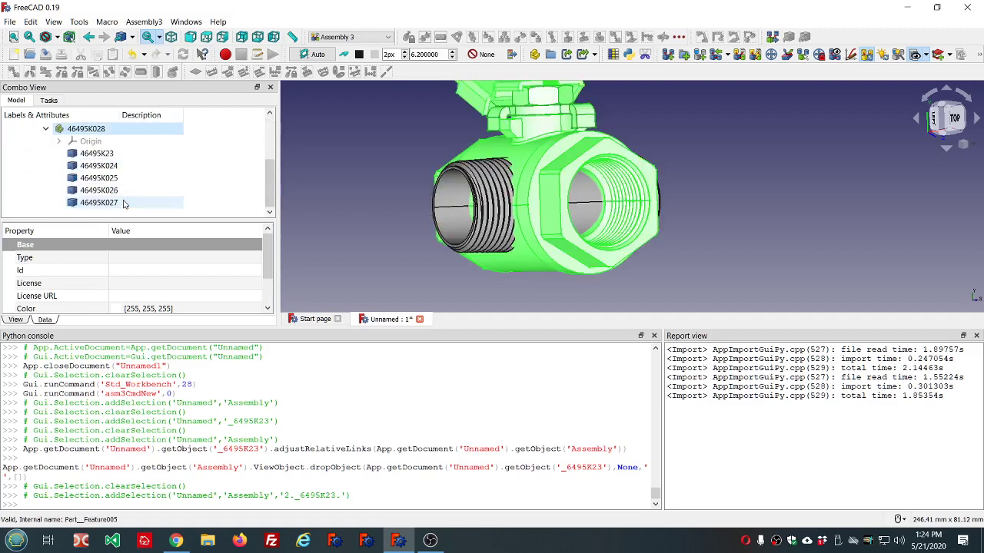
pyautogui.click(108, 165)
pyautogui.click(97, 153)
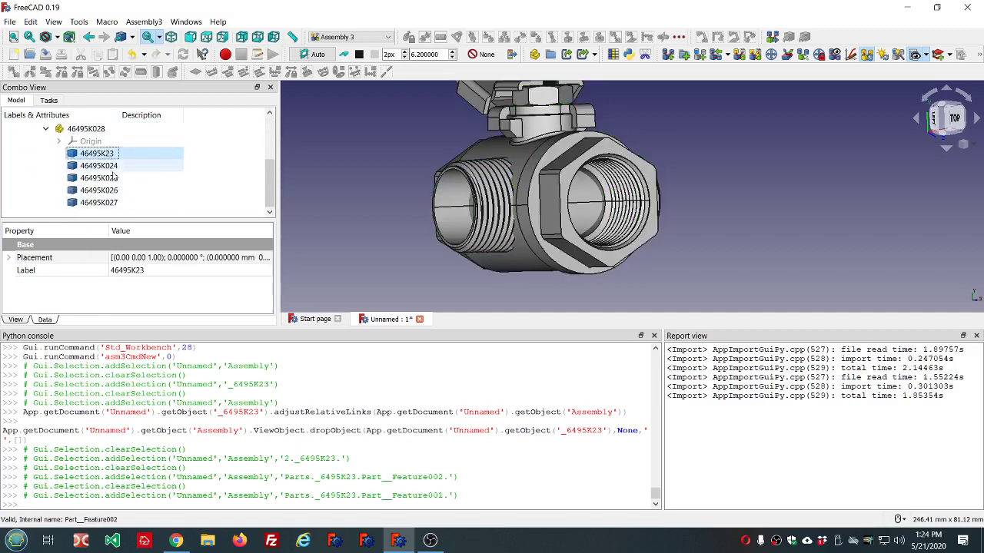
pyautogui.scroll(-3, 534, 190)
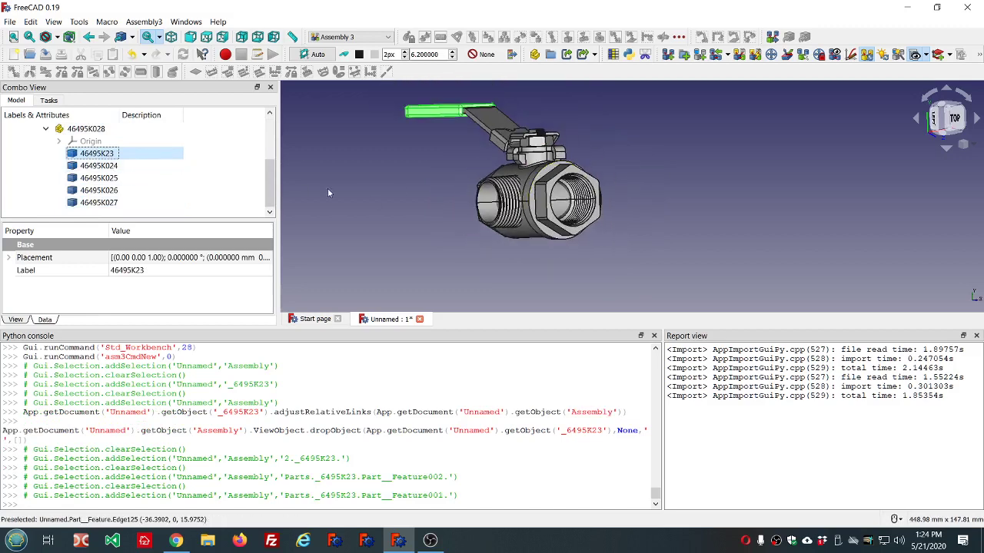
pyautogui.click(97, 178)
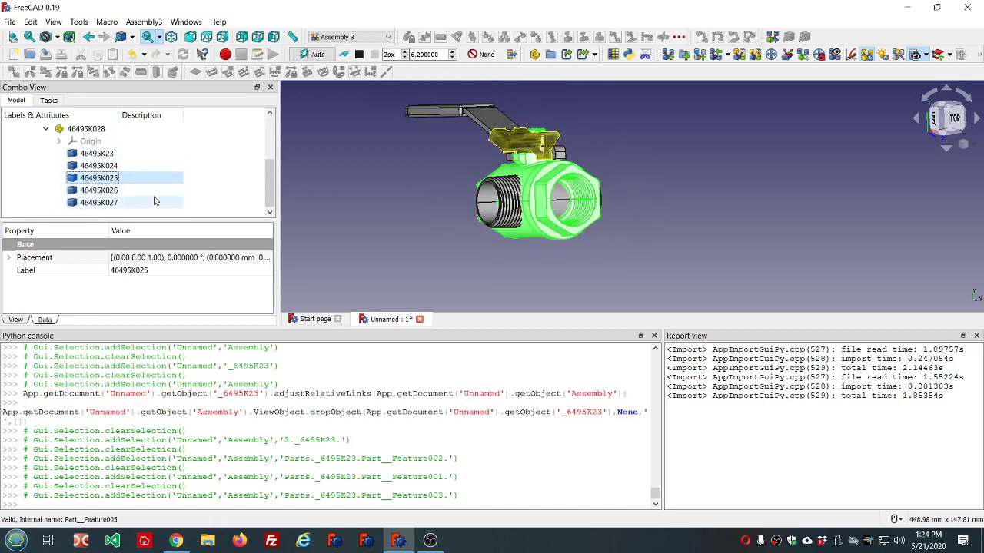
pyautogui.click(107, 190)
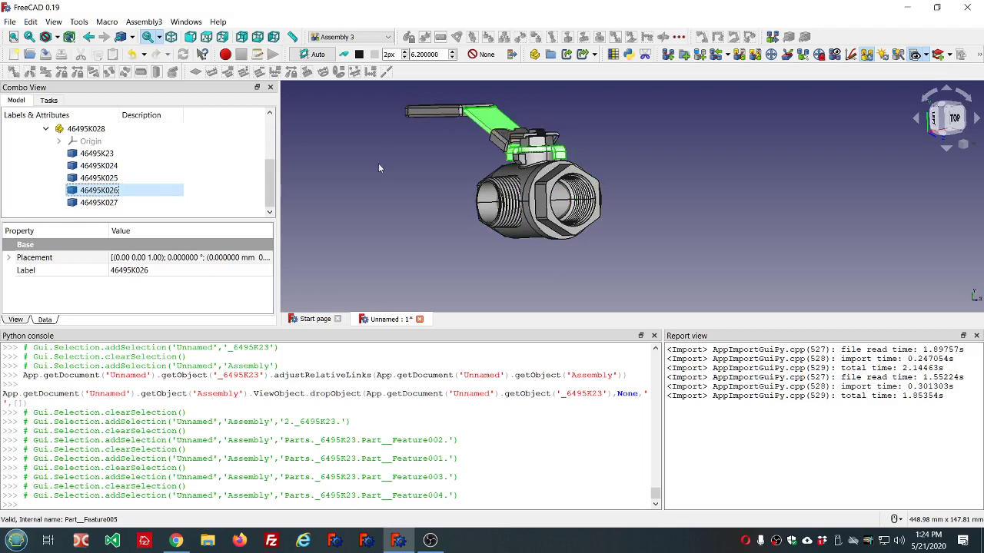
pyautogui.moveTo(378, 169); pyautogui.dragTo(409, 169, button='middle')
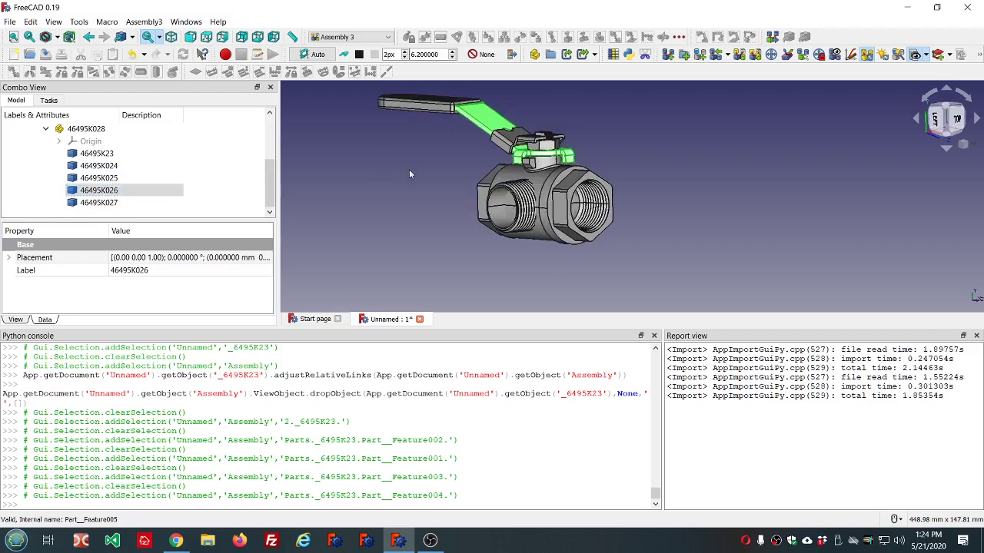
pyautogui.click(96, 129)
pyautogui.click(46, 129)
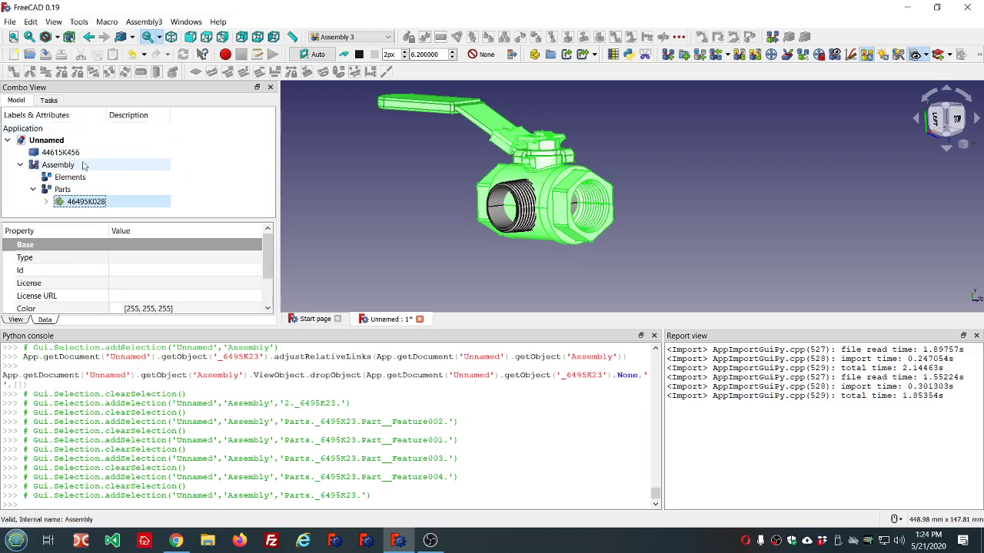
pyautogui.click(76, 155)
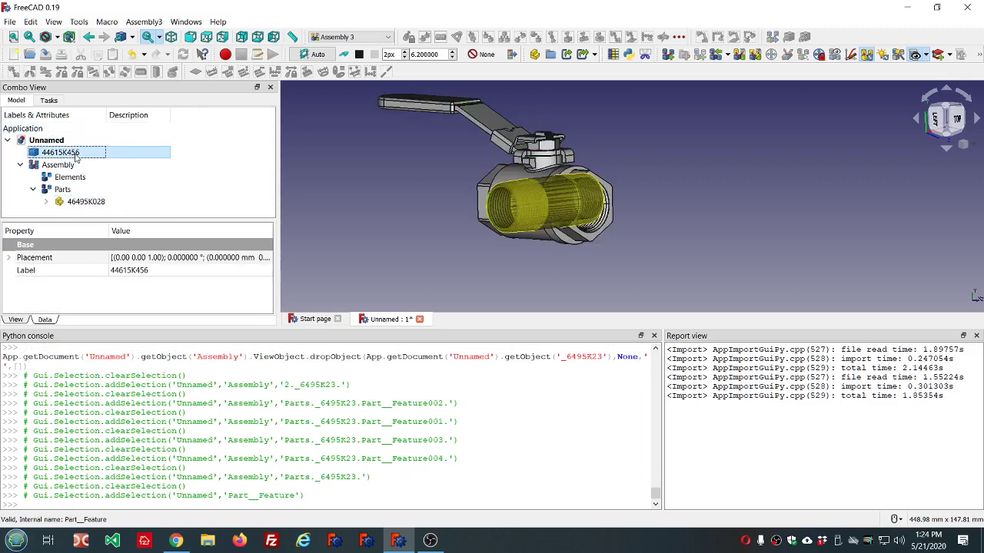
# Create an empty Part container and place nipple 44615K456 inside it
pyautogui.click(246, 191)
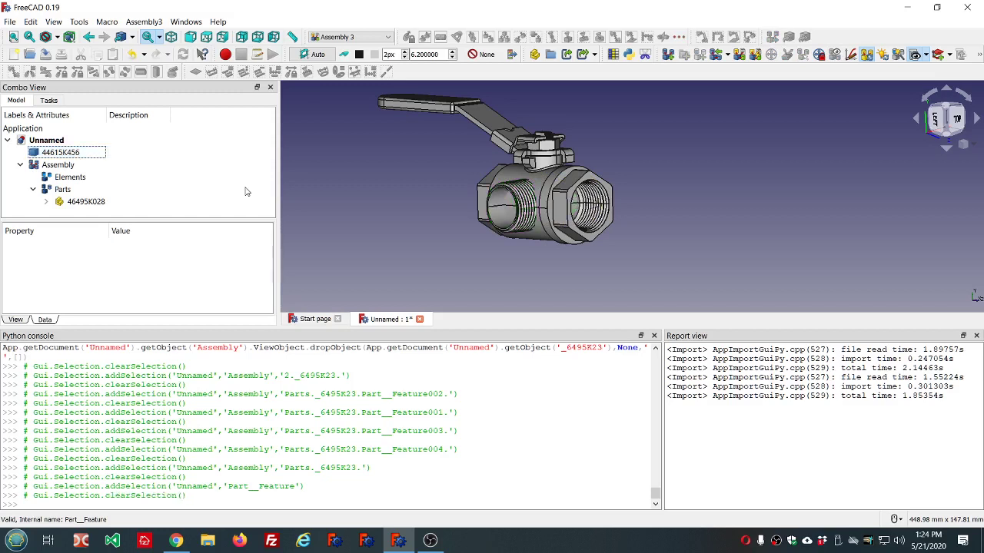
pyautogui.click(536, 58)
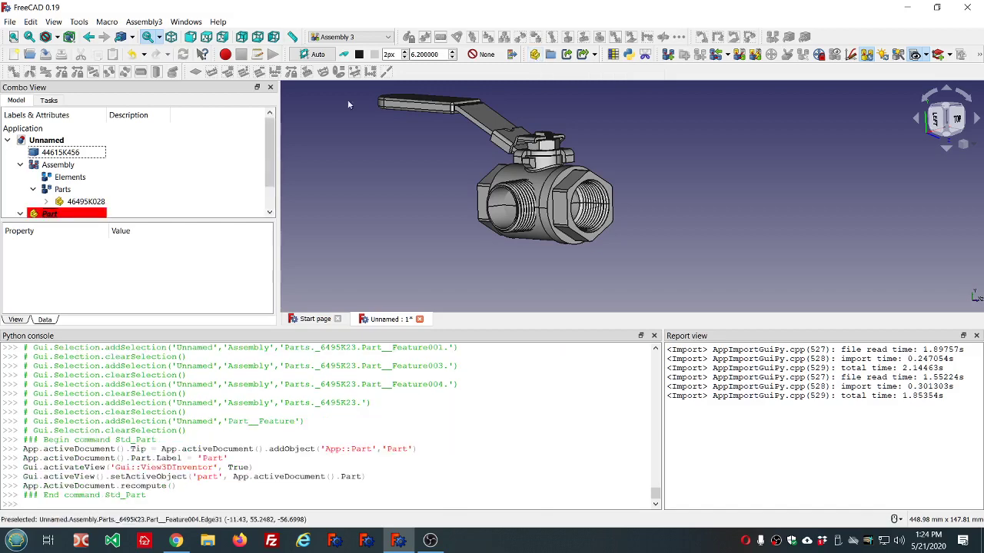
pyautogui.scroll(-1, 177, 191)
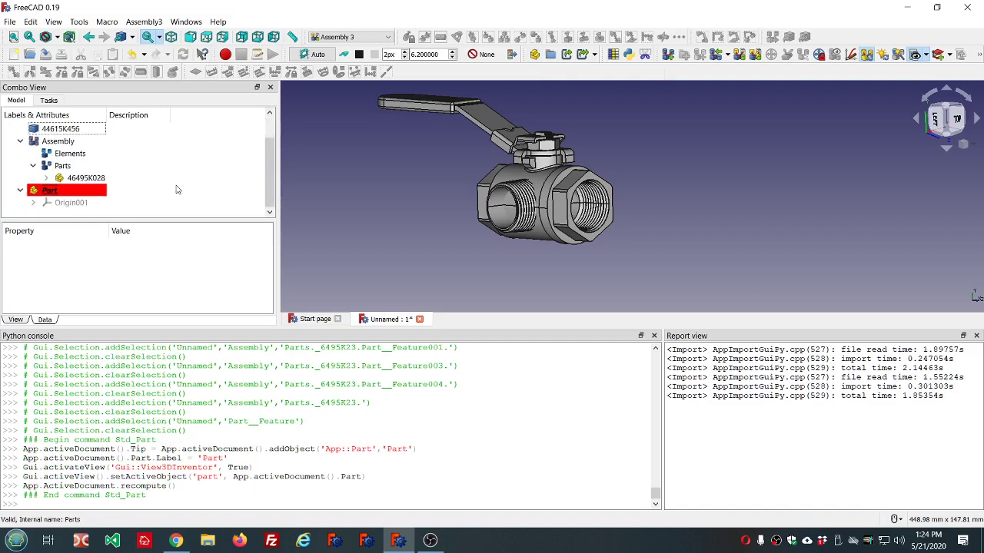
pyautogui.click(66, 130)
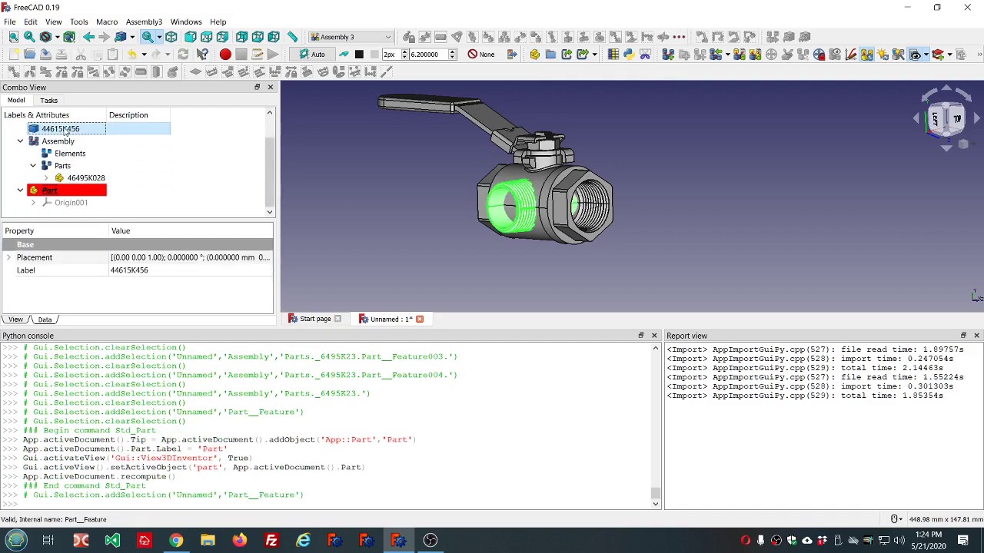
pyautogui.moveTo(67, 131); pyautogui.dragTo(136, 153)
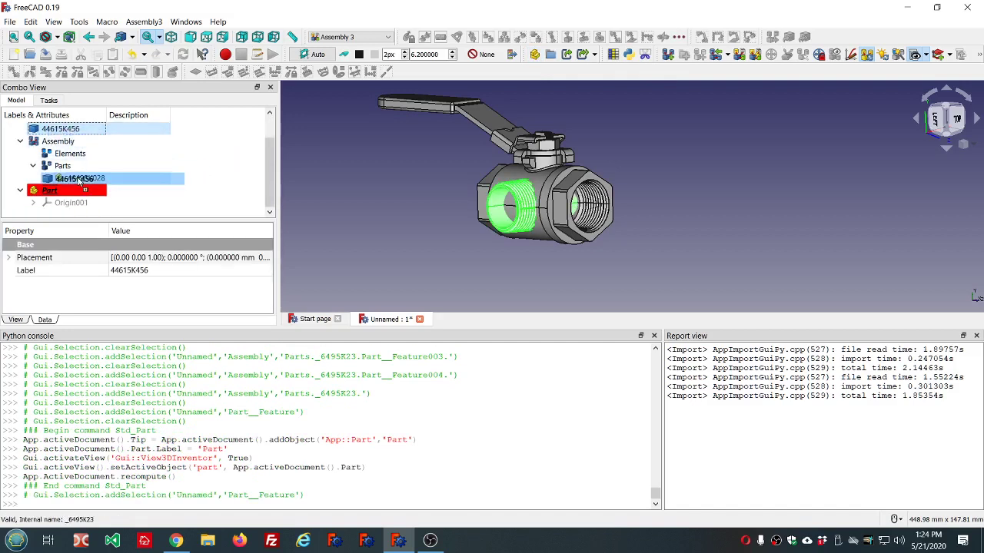
pyautogui.moveTo(81, 179); pyautogui.dragTo(71, 196)
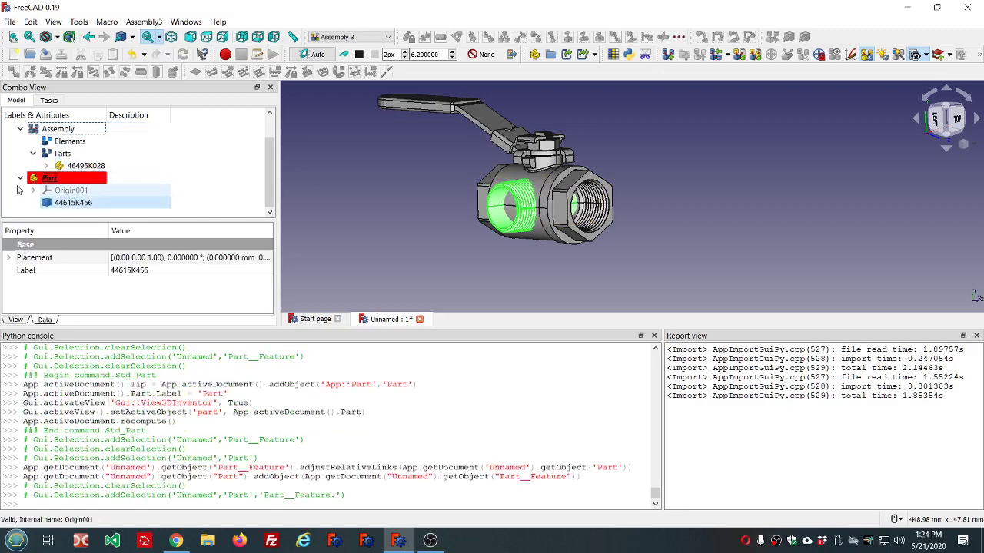
# Add the Part container to the Assembly's Parts beside valve 46495K028
pyautogui.click(20, 178)
pyautogui.click(41, 201)
pyautogui.moveTo(41, 208); pyautogui.dragTo(69, 156)
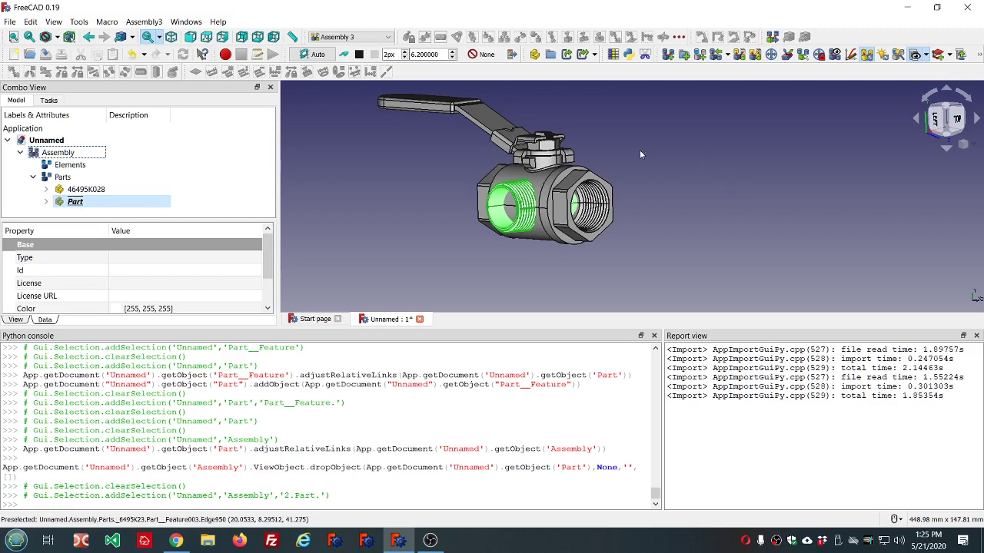
pyautogui.click(420, 180)
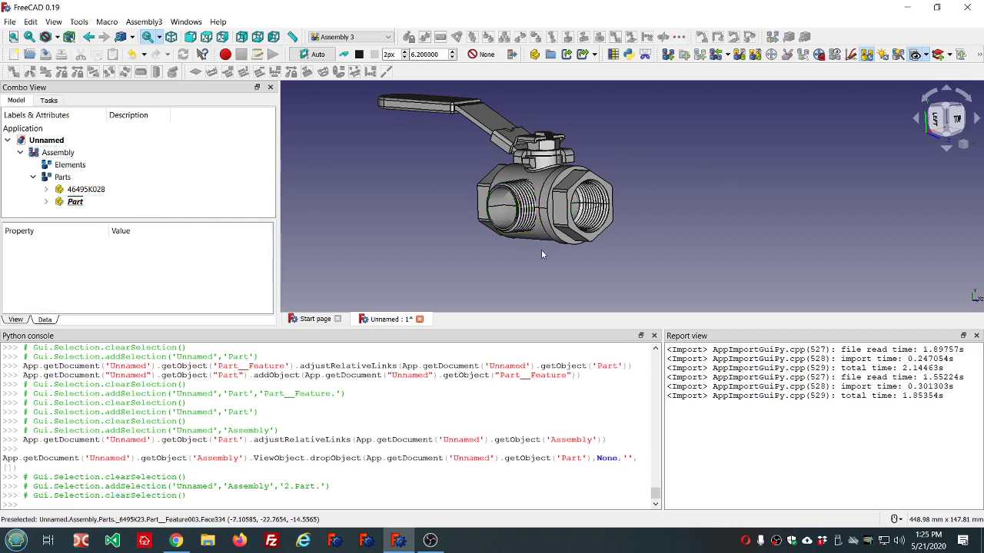
pyautogui.scroll(2, 541, 250)
pyautogui.moveTo(698, 178); pyautogui.dragTo(624, 162, button='middle')
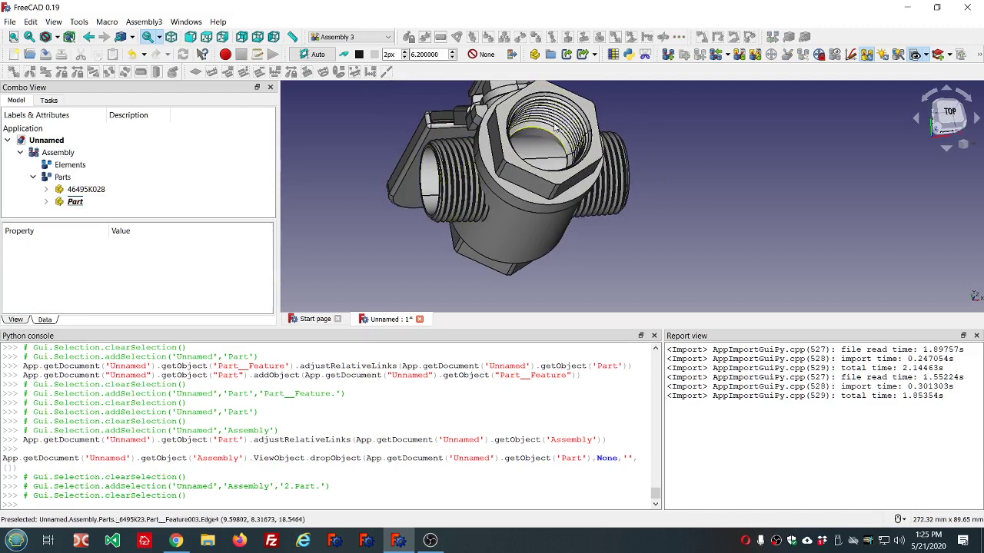
pyautogui.scroll(4, 520, 209)
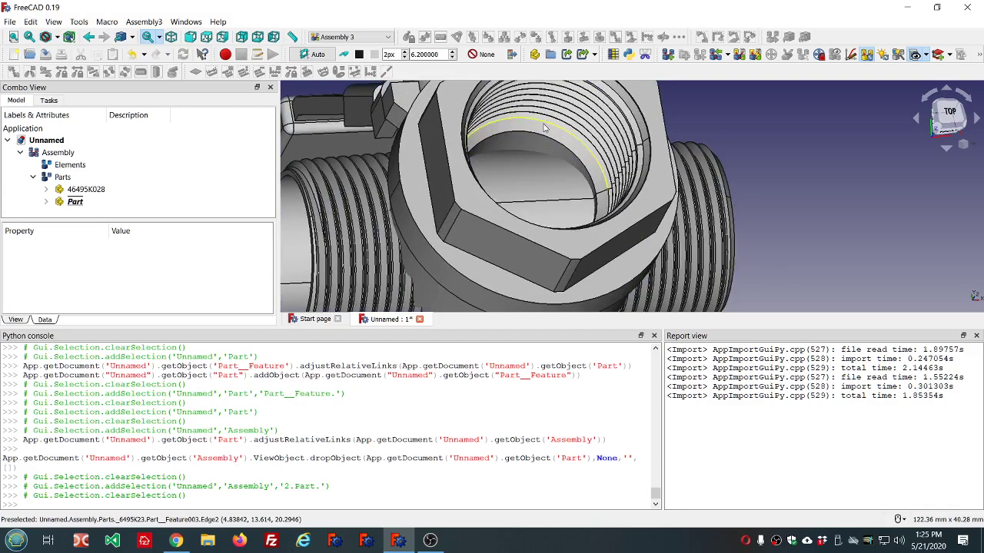
pyautogui.scroll(-2, 519, 208)
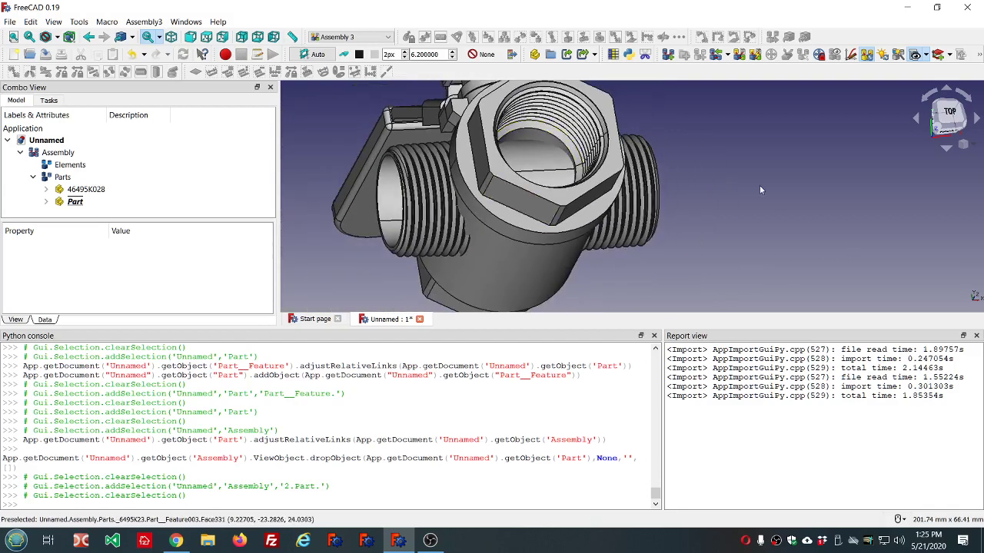
pyautogui.moveTo(744, 169); pyautogui.dragTo(723, 185, button='middle')
pyautogui.press('2')
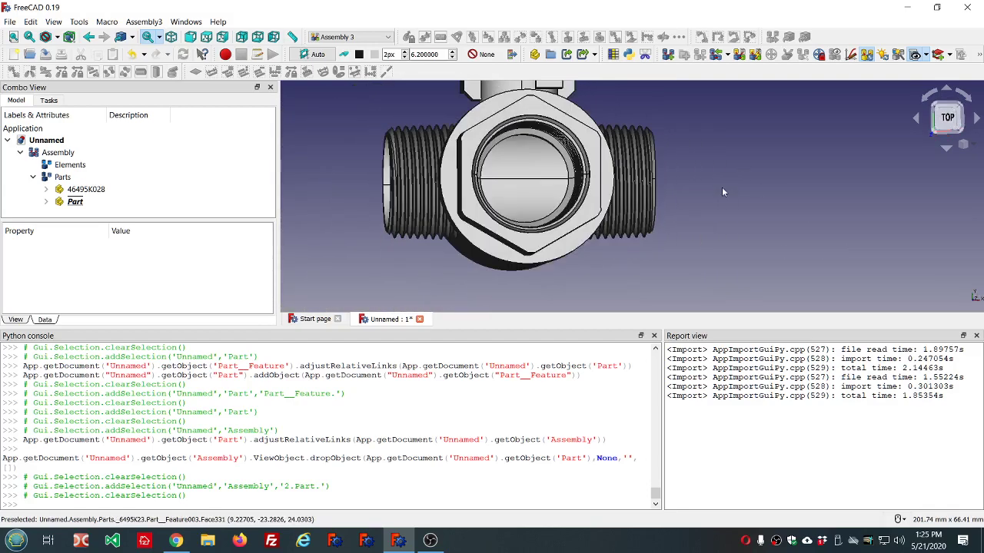
pyautogui.scroll(-2, 722, 186)
pyautogui.scroll(3, 622, 173)
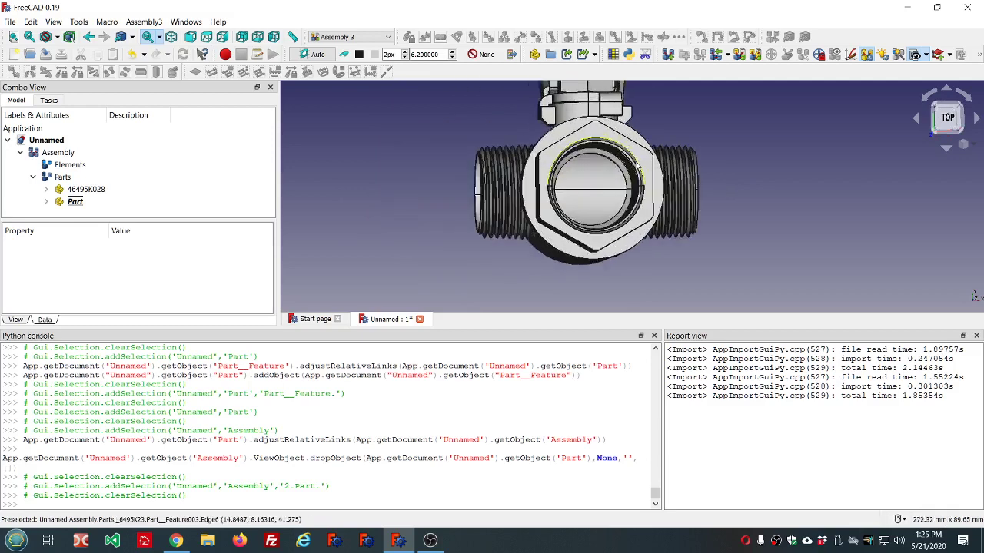
pyautogui.moveTo(762, 196); pyautogui.dragTo(773, 168, button='middle')
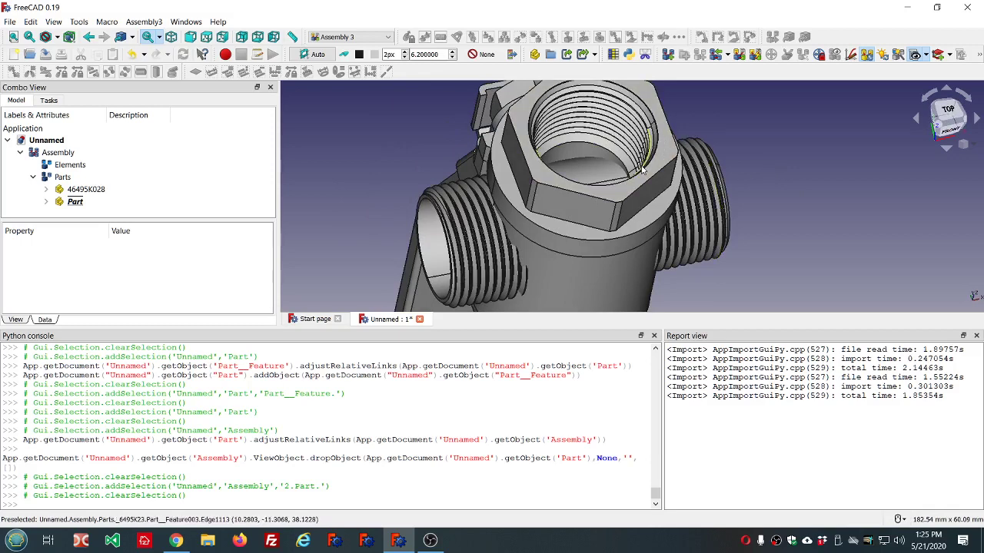
# Add a PlaneAlignment constraint between the valve bore edge and the nipple's end edge
pyautogui.click(592, 144)
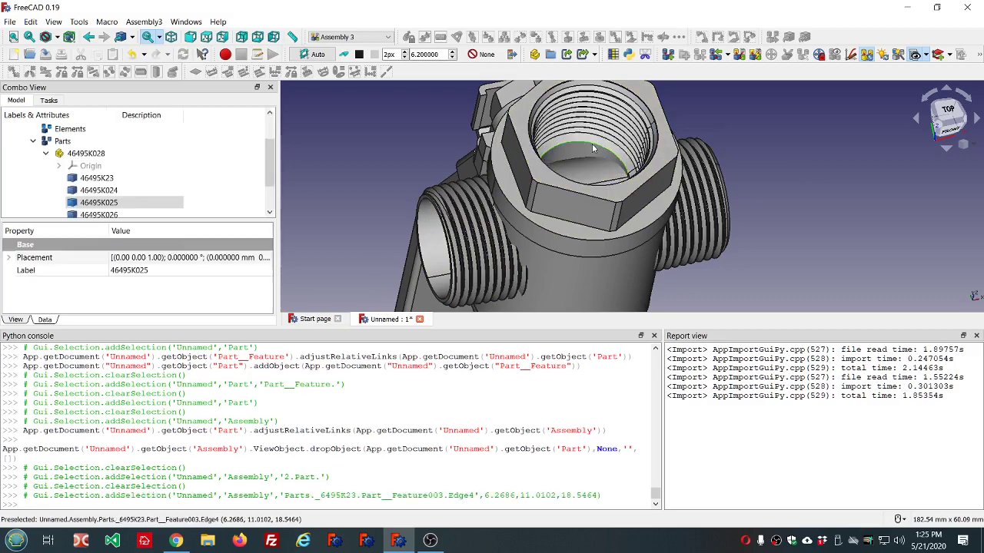
pyautogui.moveTo(603, 130); pyautogui.dragTo(492, 170, button='middle')
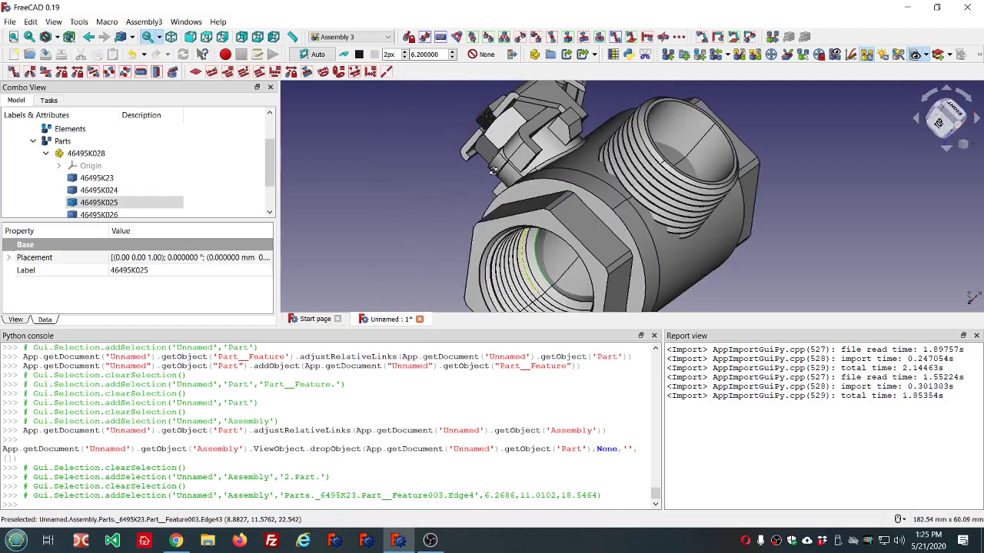
pyautogui.keyDown('ctrl'); pyautogui.click(677, 175); pyautogui.keyUp('ctrl')
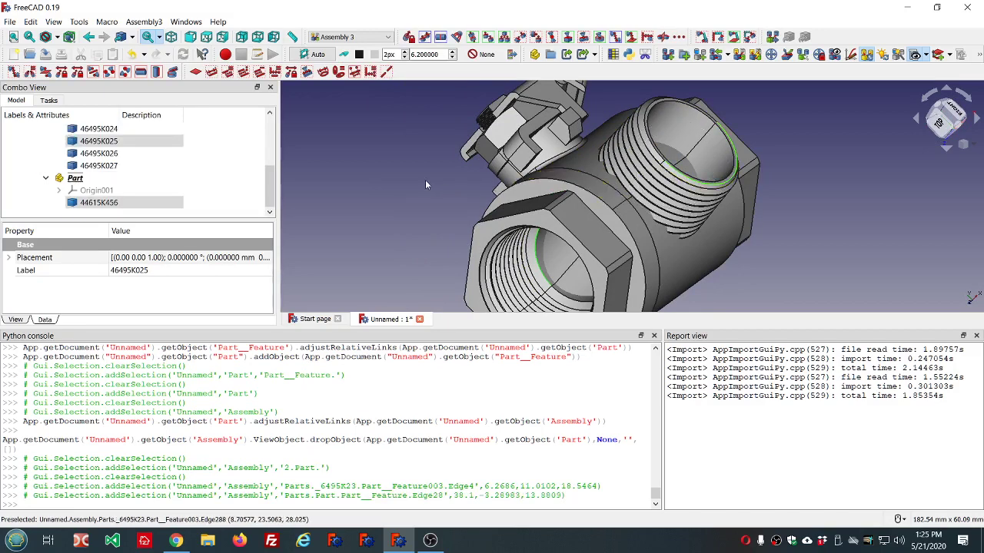
pyautogui.moveTo(426, 184); pyautogui.dragTo(454, 164, button='middle')
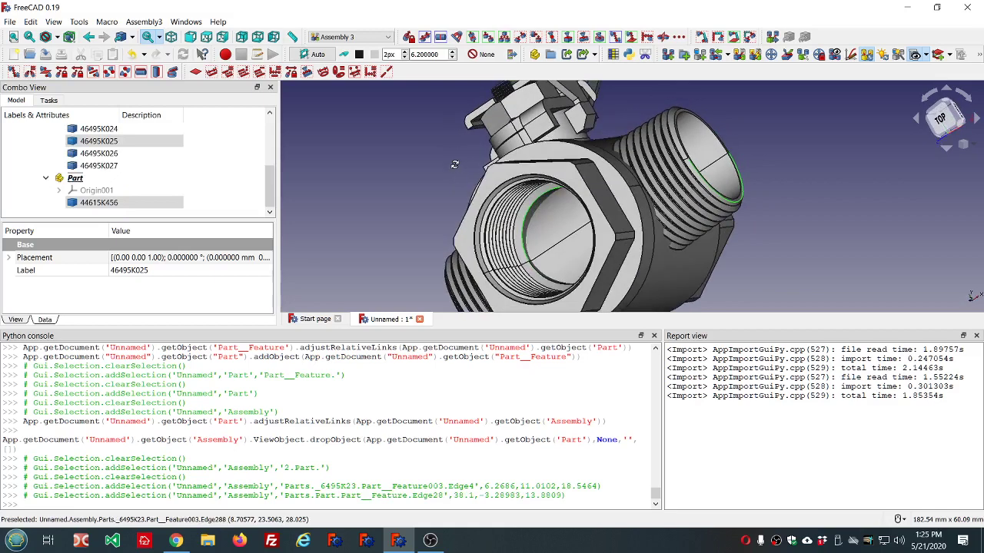
pyautogui.click(423, 38)
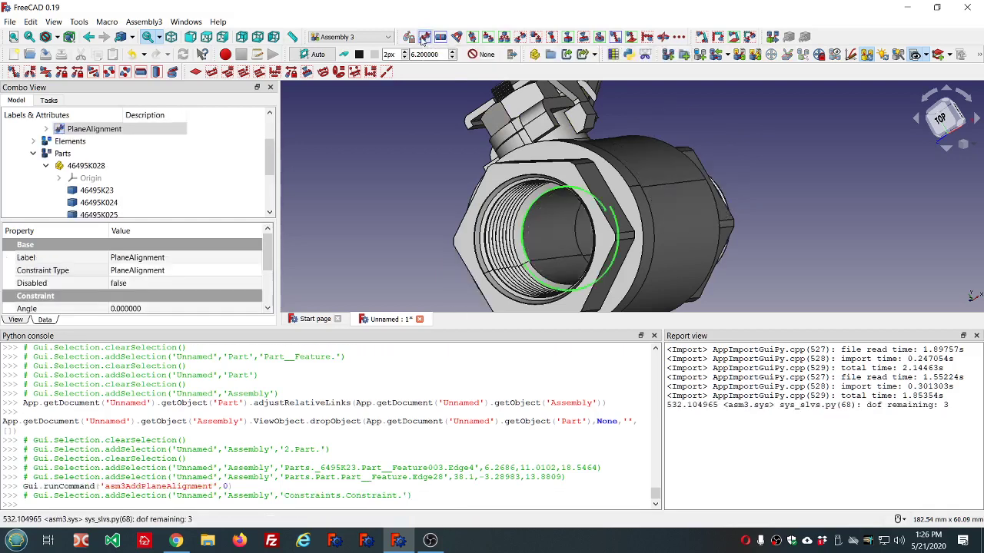
# Solve the constraints, leaving 3 degrees of freedom, and orbit to check the fit
pyautogui.moveTo(844, 214); pyautogui.dragTo(610, 175, button='middle')
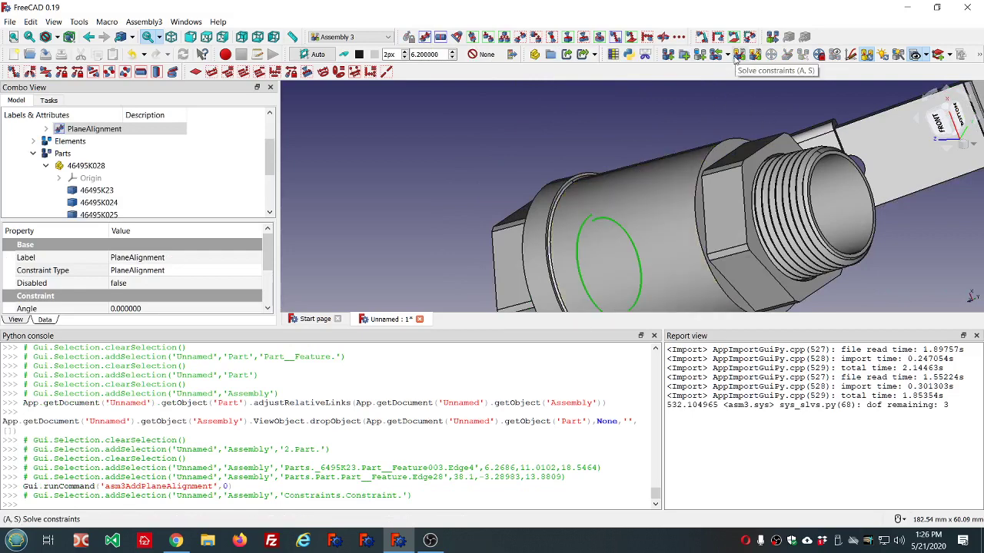
pyautogui.click(736, 61)
pyautogui.moveTo(495, 180); pyautogui.dragTo(776, 184, button='middle')
pyautogui.scroll(-3, 776, 189)
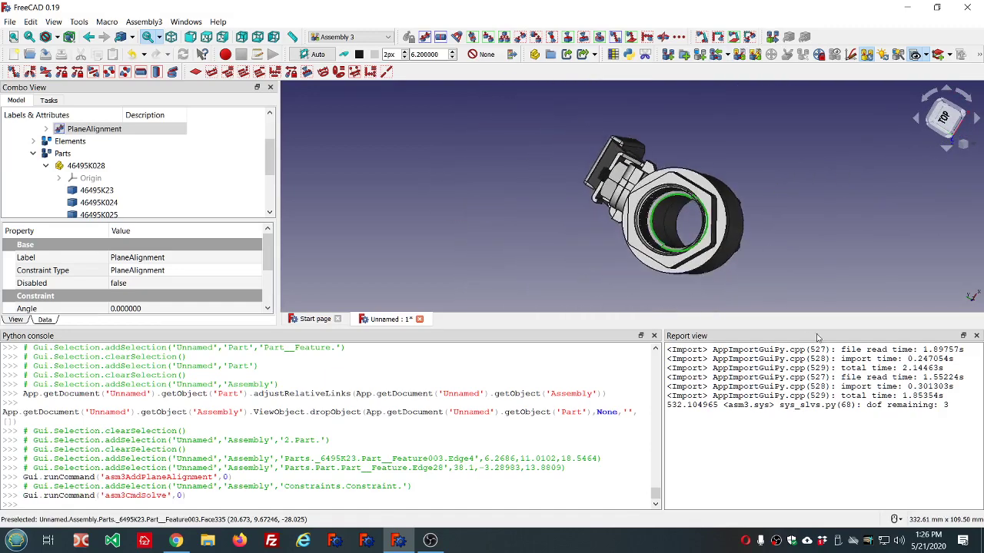
pyautogui.scroll(4, 799, 278)
pyautogui.moveTo(731, 273); pyautogui.dragTo(661, 294, button='middle')
pyautogui.scroll(-3, 699, 203)
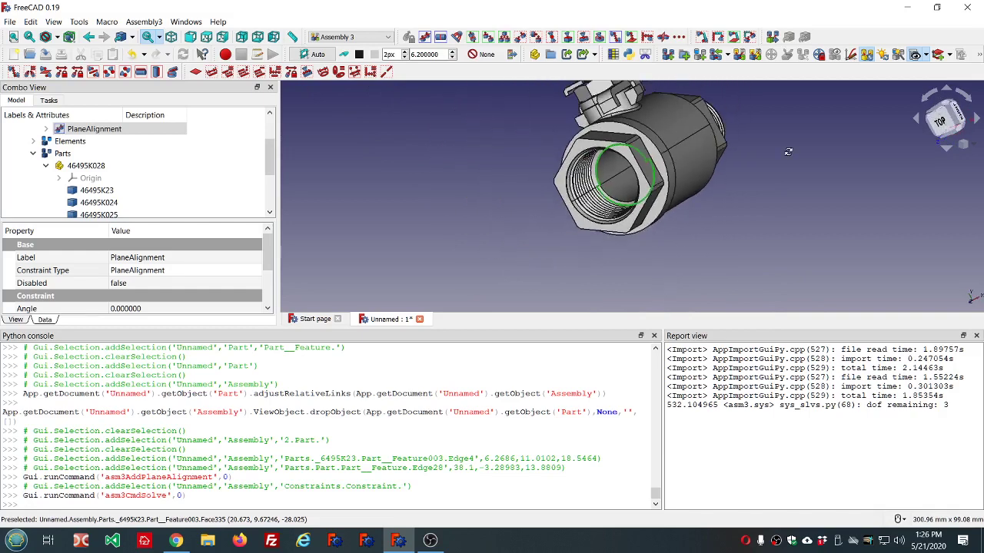
pyautogui.moveTo(788, 152); pyautogui.dragTo(753, 169, button='middle')
# Expand the Constraints branch and the PlaneAlignment constraint to list its elements in the tree
pyautogui.scroll(2, 194, 176)
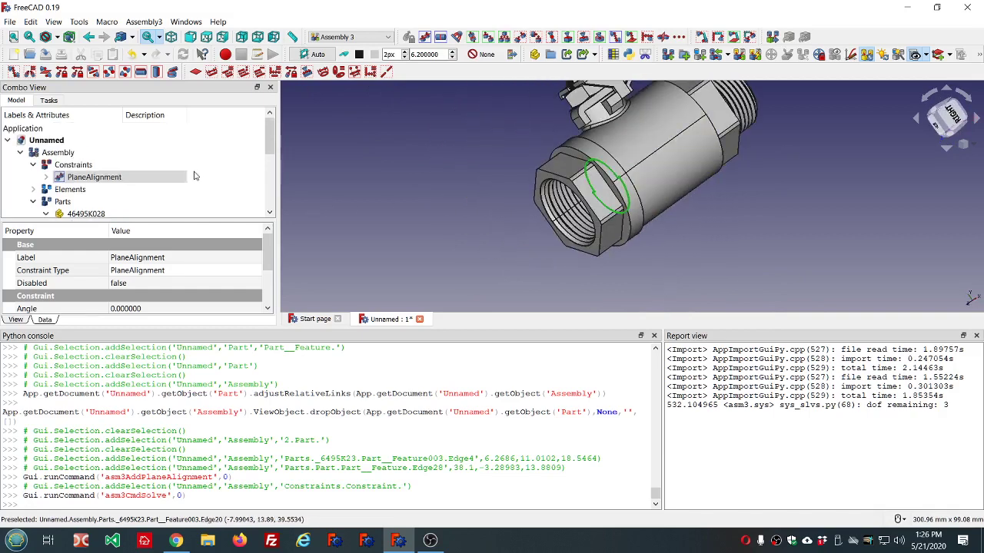
pyautogui.click(33, 166)
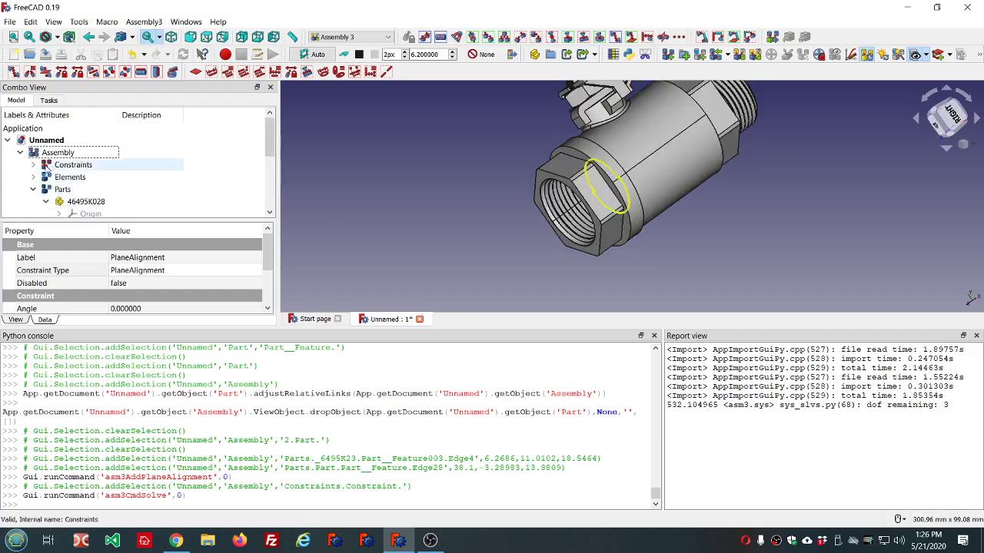
pyautogui.click(33, 178)
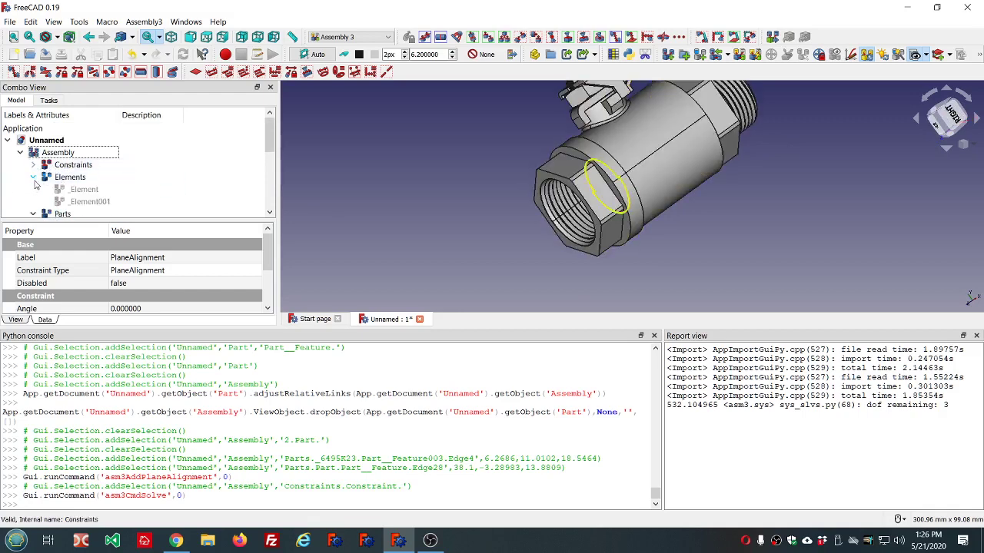
pyautogui.click(33, 165)
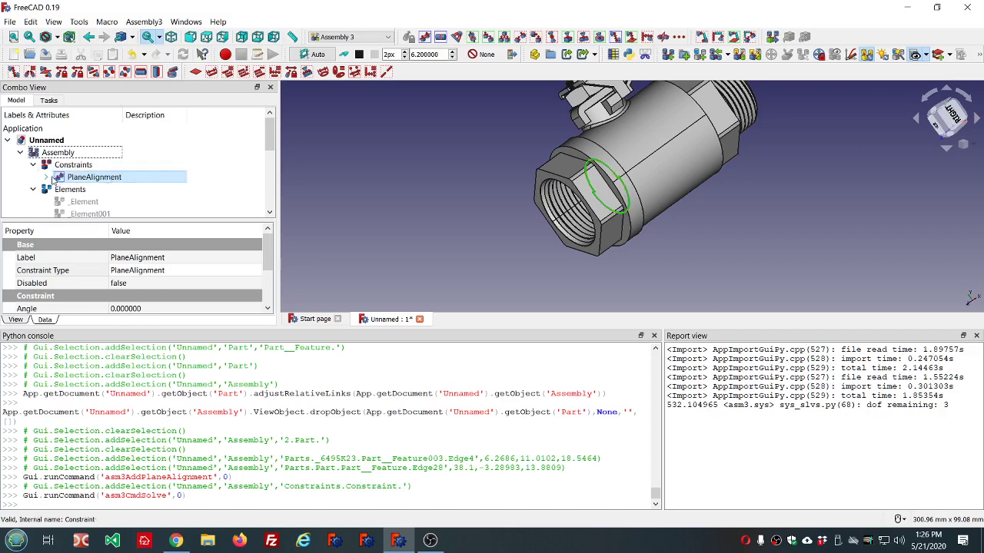
pyautogui.click(47, 177)
# Check _Element and _Element001, then select PlaneAlignment with a taller property panel
pyautogui.scroll(-2, 115, 169)
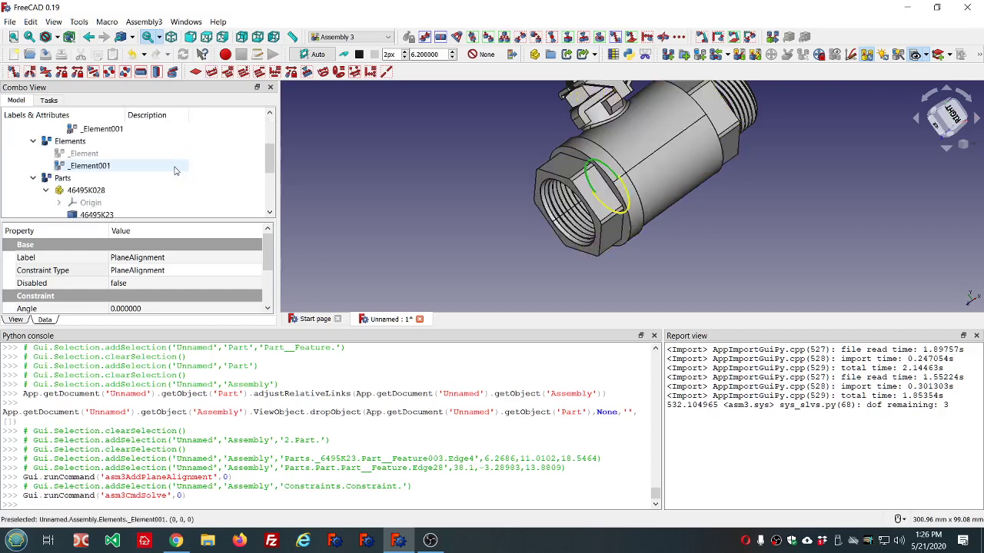
pyautogui.scroll(2, 175, 170)
pyautogui.click(120, 149)
pyautogui.click(115, 153)
pyautogui.click(116, 168)
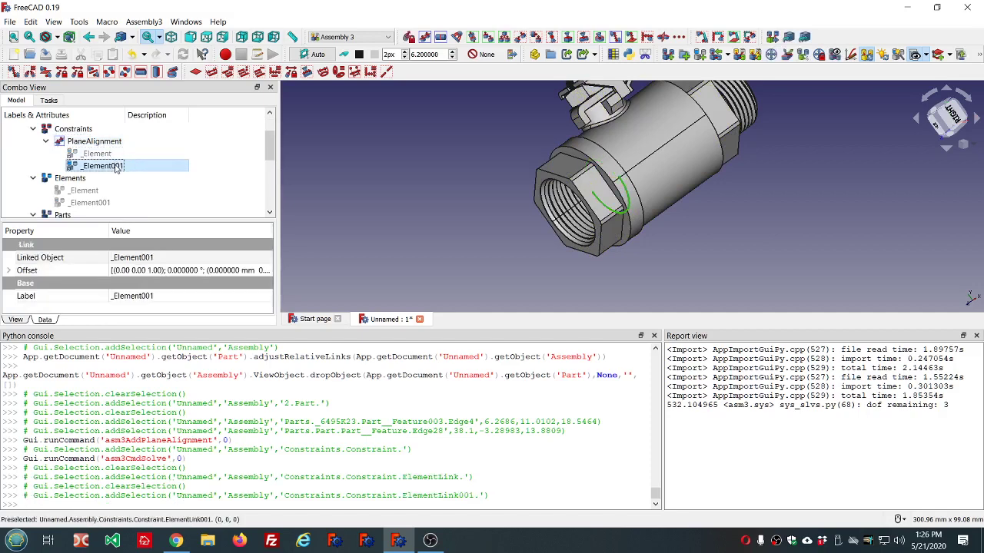
pyautogui.click(108, 153)
pyautogui.click(100, 141)
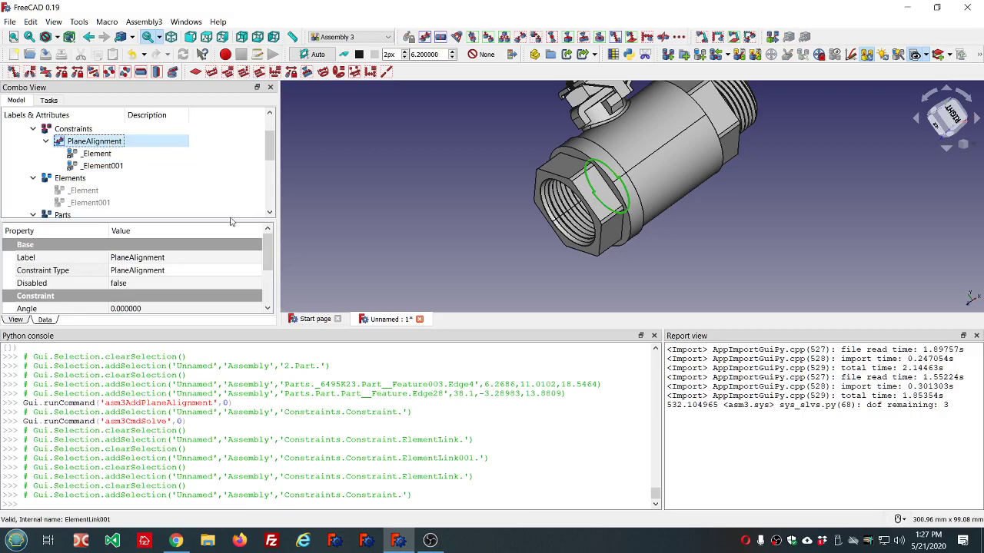
pyautogui.moveTo(231, 220); pyautogui.dragTo(233, 171)
pyautogui.scroll(-1, 219, 283)
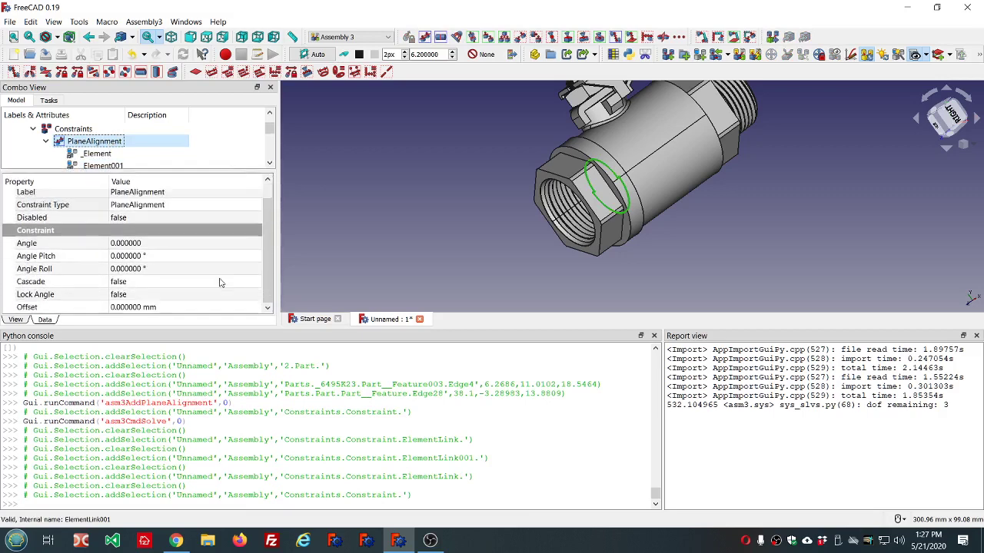
# Orbit to an end-on view of the threaded bore and set Lock Angle to true
pyautogui.moveTo(816, 207); pyautogui.dragTo(800, 238)
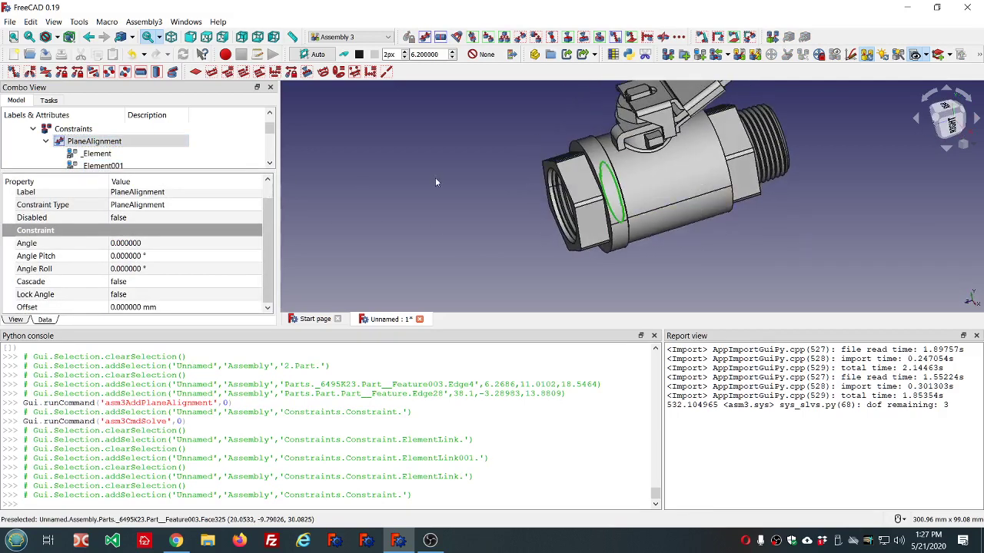
pyautogui.moveTo(435, 182); pyautogui.dragTo(525, 178)
pyautogui.click(170, 294)
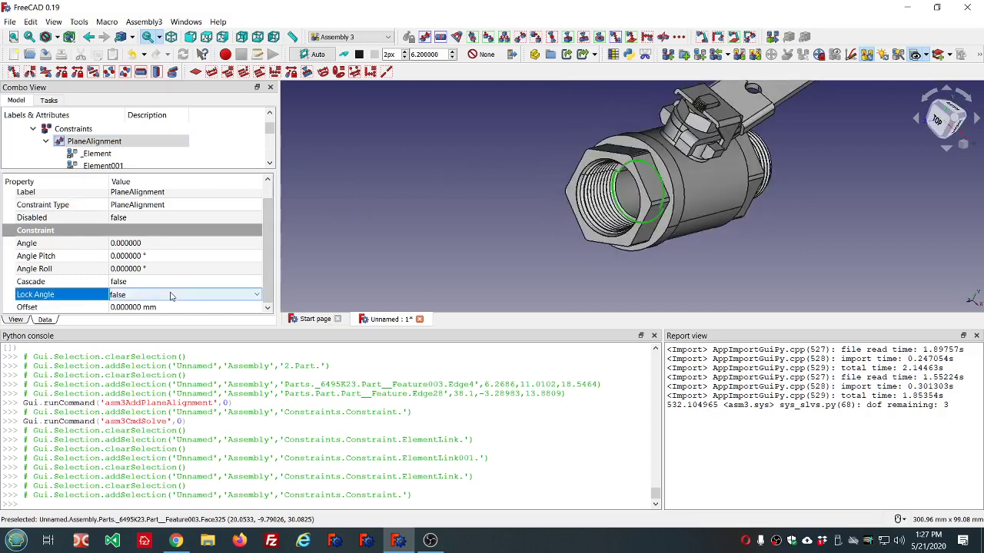
pyautogui.scroll(-1, 171, 296)
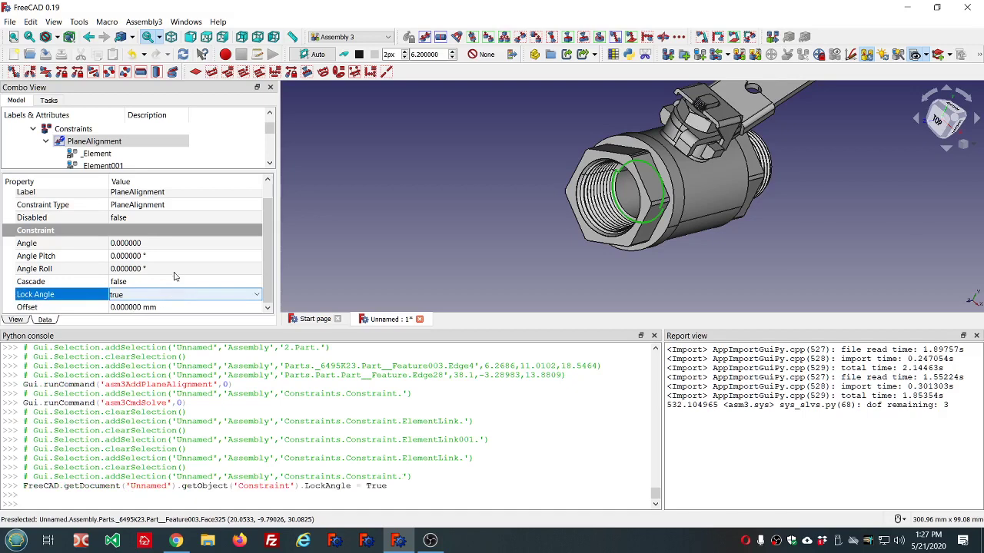
# Confirm Lock Angle and raise Angle Pitch to 5° then 13°, viewing the valve's far side
pyautogui.click(176, 257)
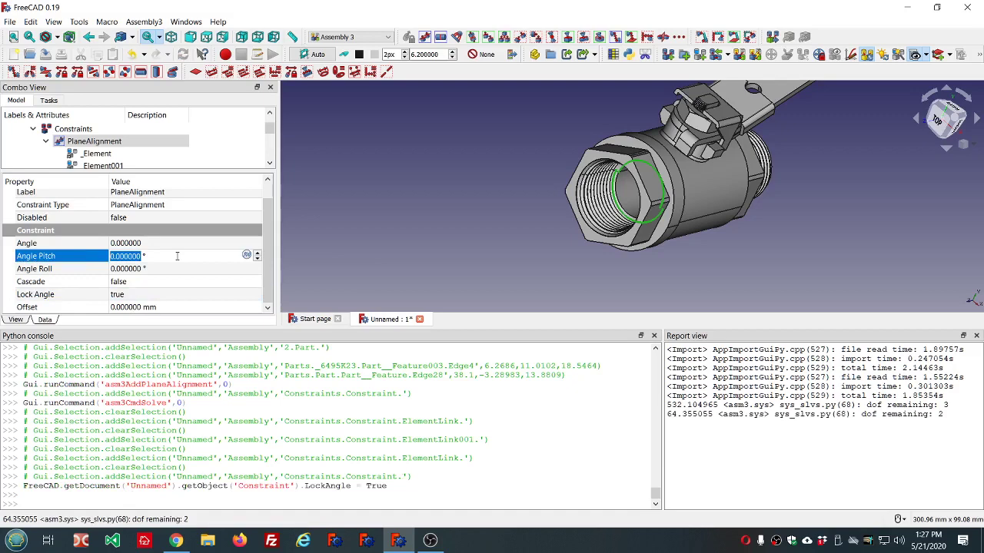
pyautogui.scroll(5, 177, 256)
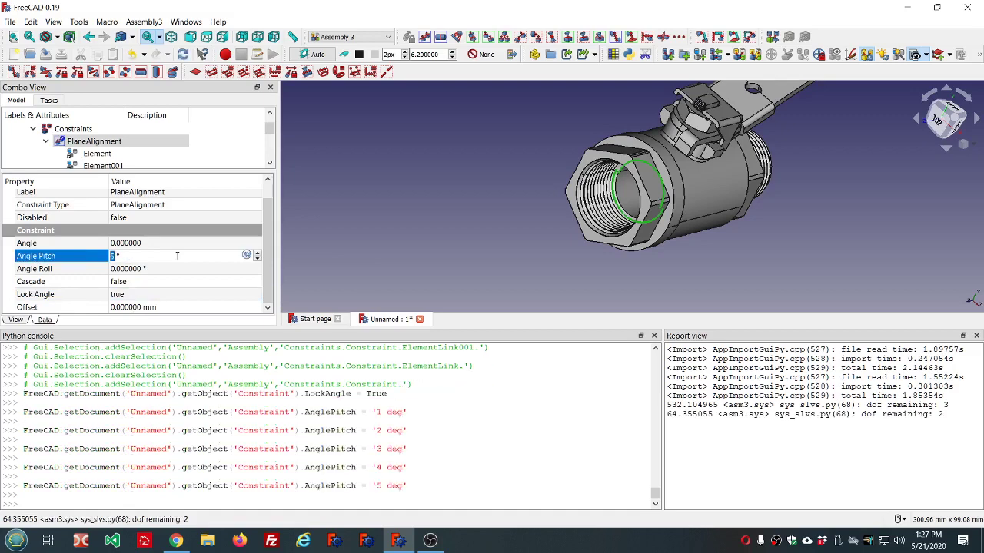
pyautogui.click(176, 269)
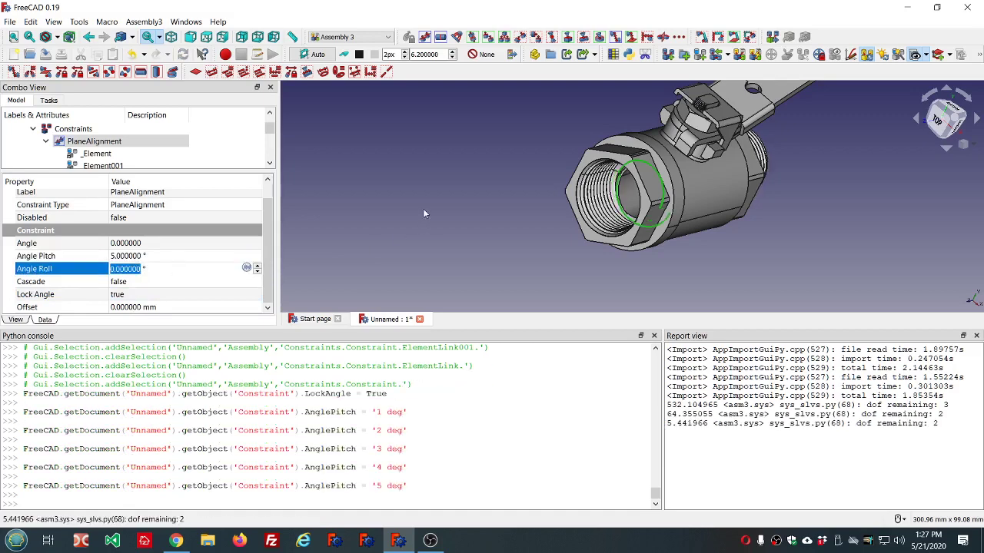
pyautogui.moveTo(427, 212); pyautogui.dragTo(338, 234, button='middle')
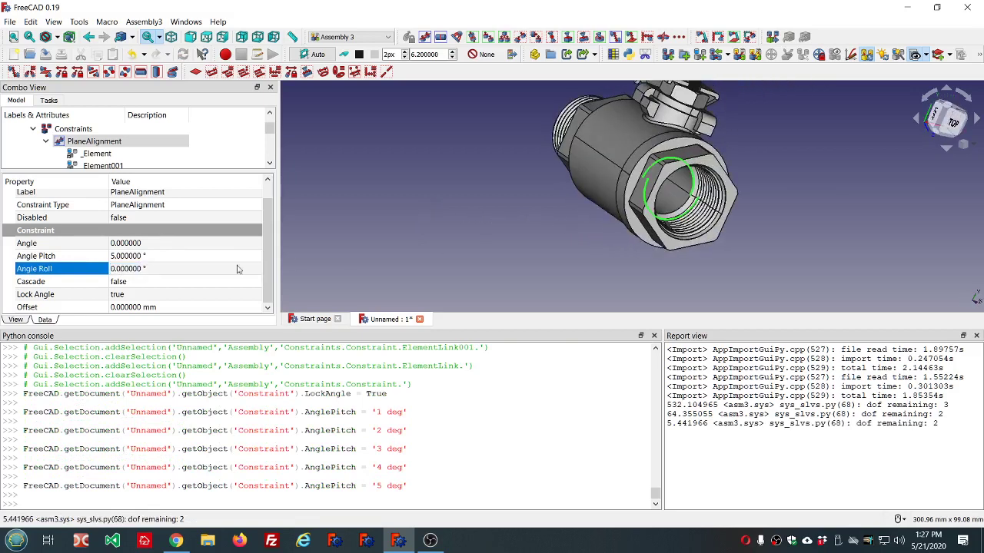
pyautogui.click(192, 256)
pyautogui.scroll(8, 192, 257)
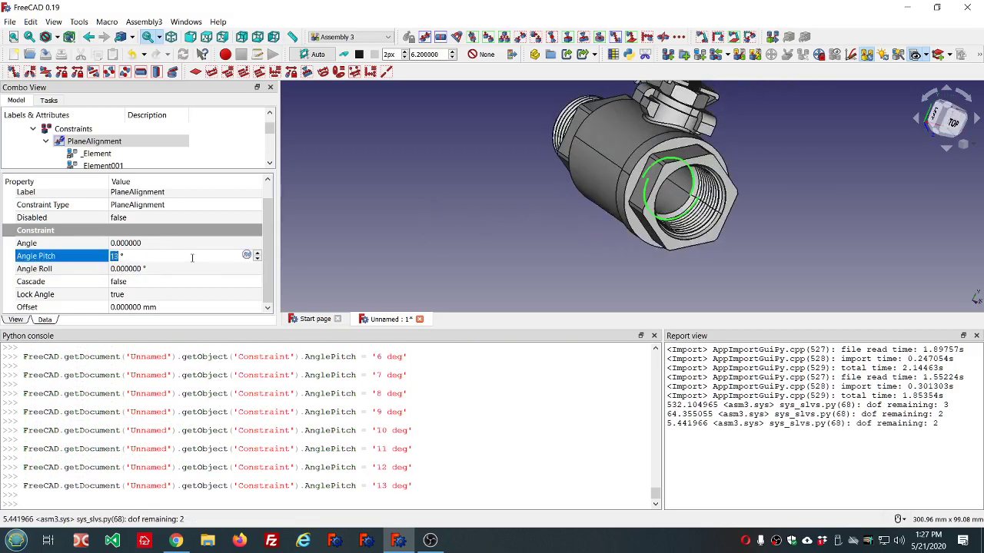
pyautogui.click(320, 259)
# Raise PlaneAlignment's Angle Pitch further to 31° and then 62°, re-solving the assembly
pyautogui.click(114, 143)
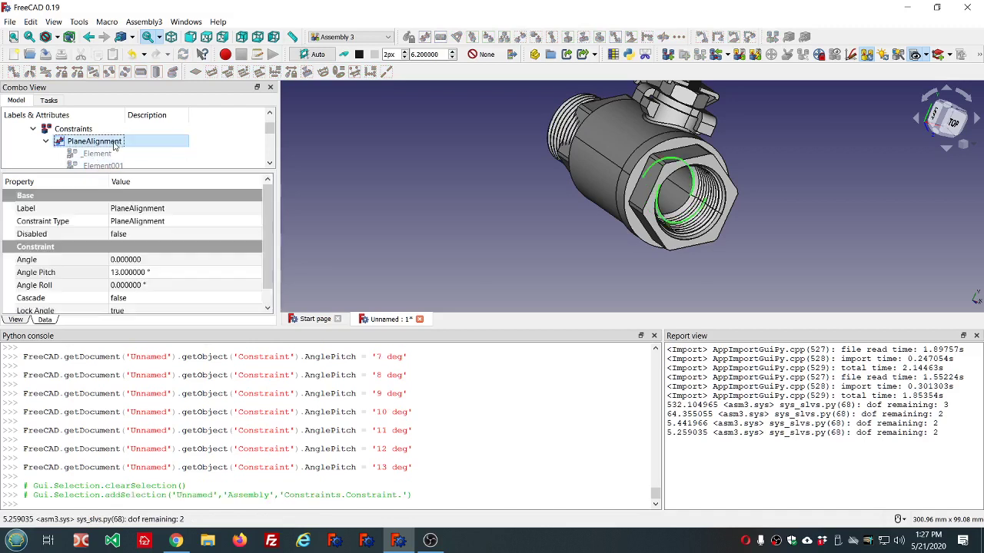
pyautogui.click(185, 273)
pyautogui.scroll(18, 184, 272)
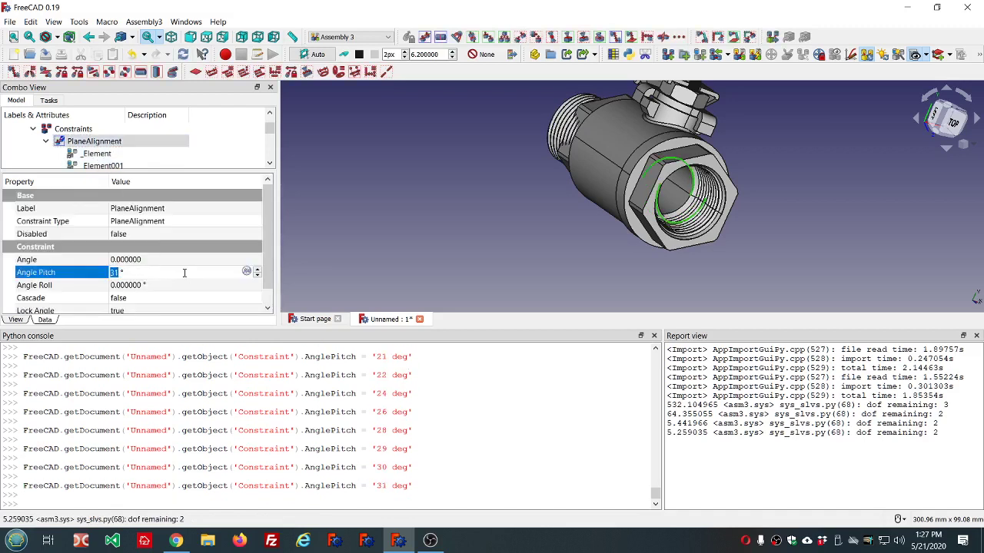
pyautogui.click(379, 236)
pyautogui.click(95, 141)
pyautogui.click(206, 273)
pyautogui.scroll(20, 206, 273)
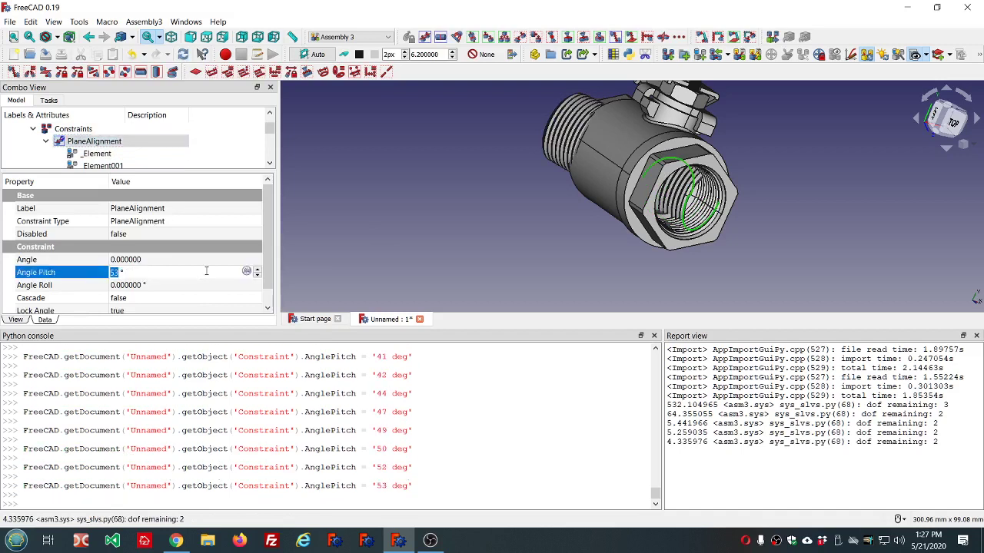
pyautogui.click(154, 143)
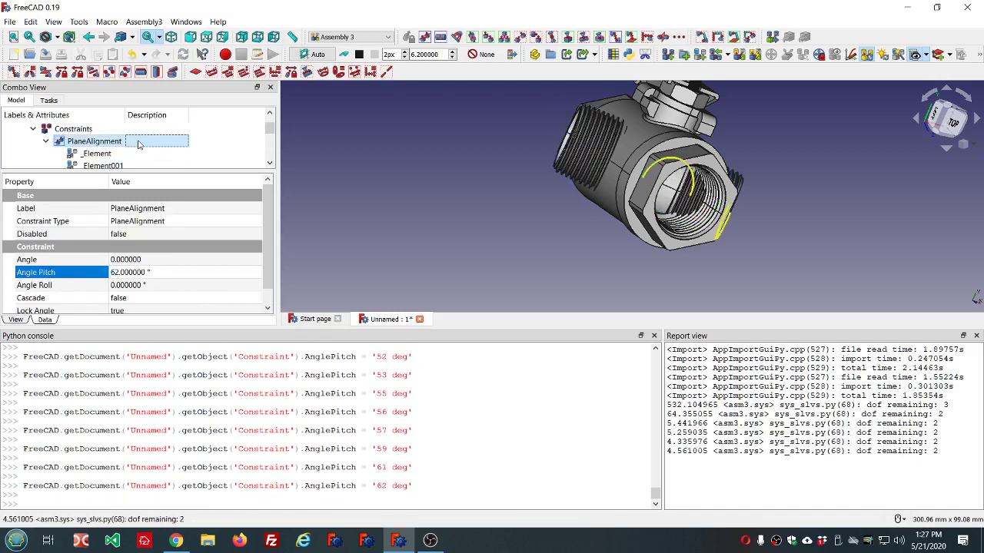
pyautogui.click(210, 273)
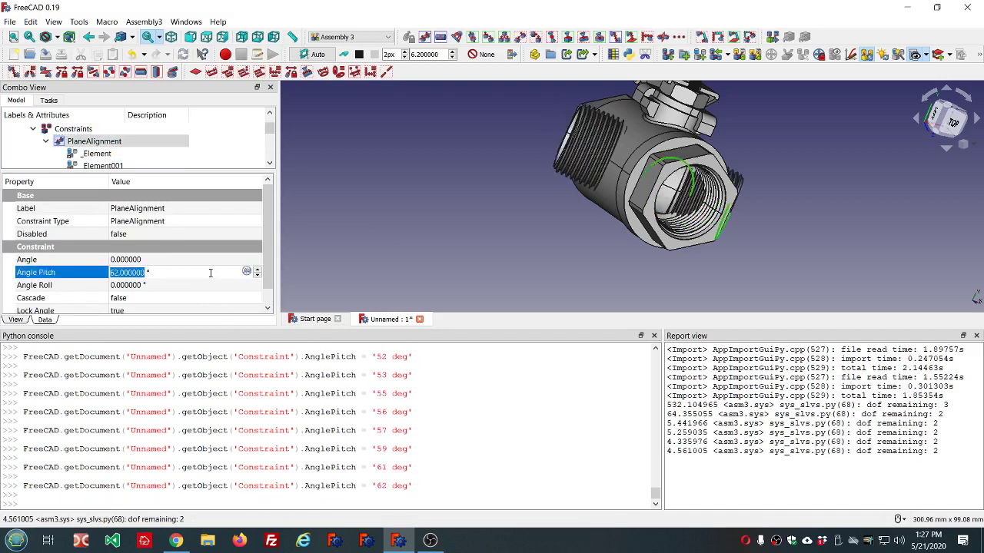
# Enter 180° as the Angle Pitch and orbit to a side-on view of the valve
pyautogui.write('180')
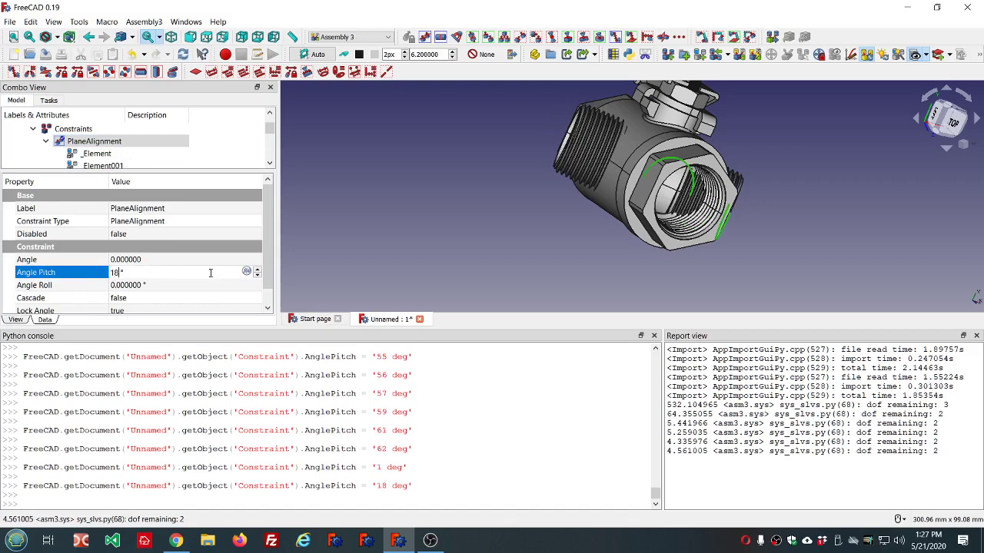
pyautogui.click(342, 193)
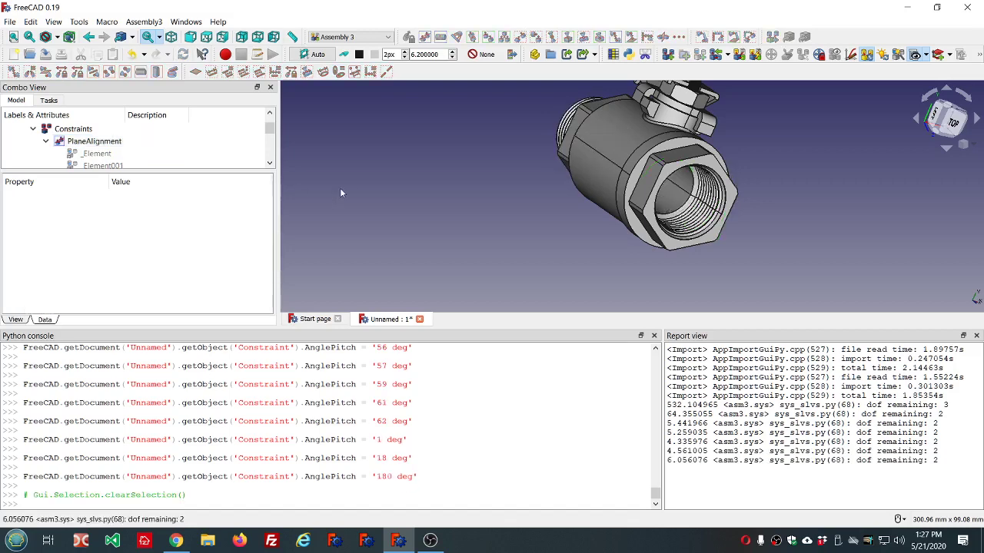
pyautogui.moveTo(346, 193); pyautogui.dragTo(450, 226, button='middle')
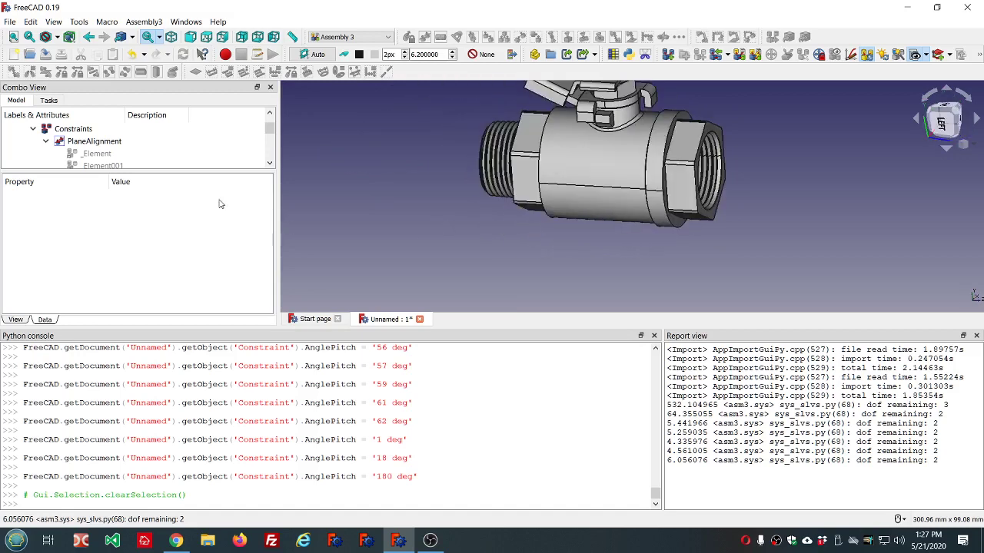
# Try PlaneAlignment Angle Pitch values of 173°, 0° and 75°
pyautogui.click(107, 141)
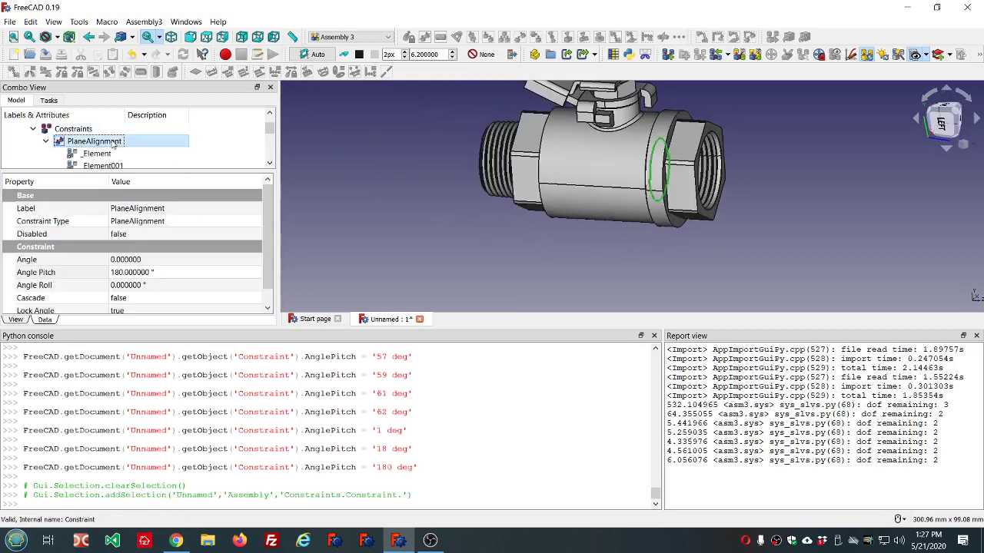
pyautogui.click(189, 272)
pyautogui.scroll(-7, 189, 270)
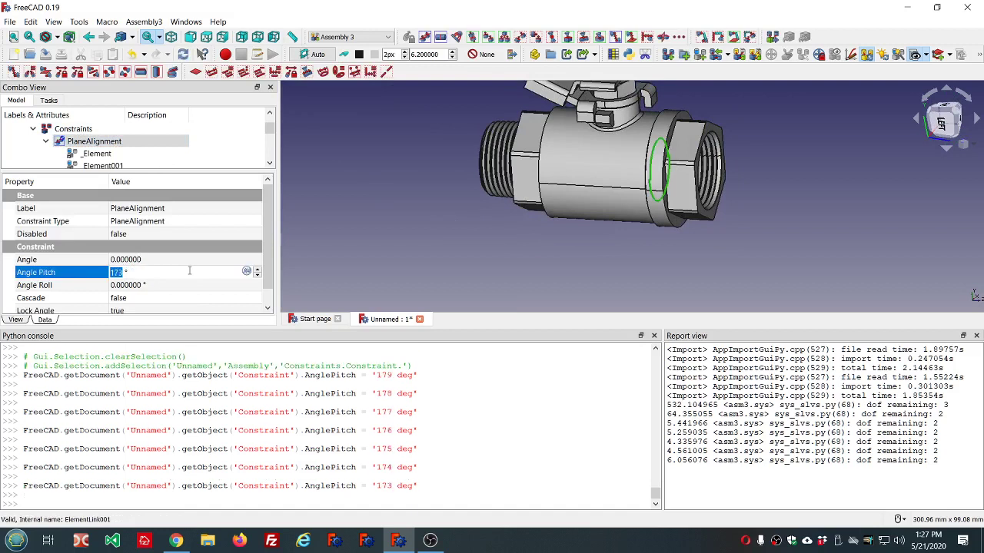
pyautogui.click(165, 285)
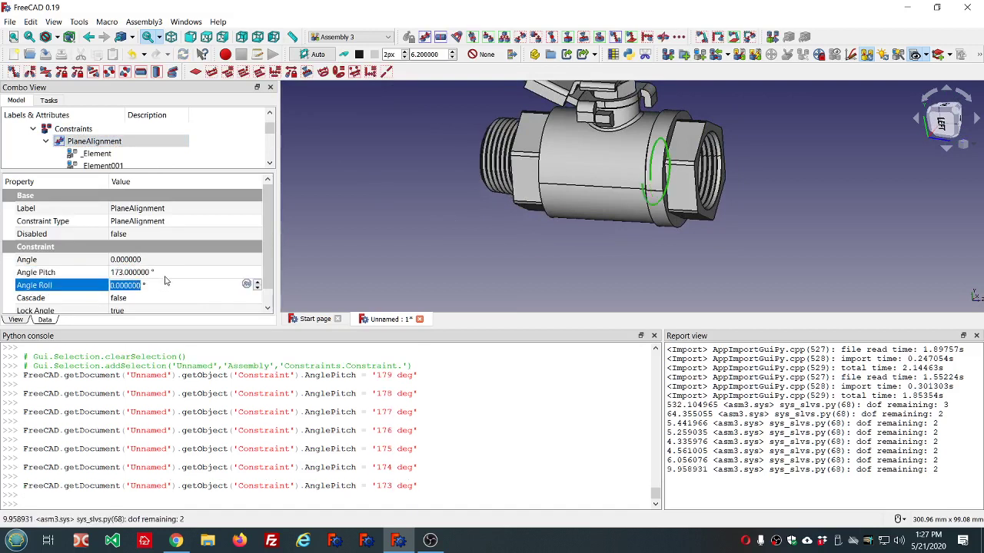
pyautogui.click(171, 272)
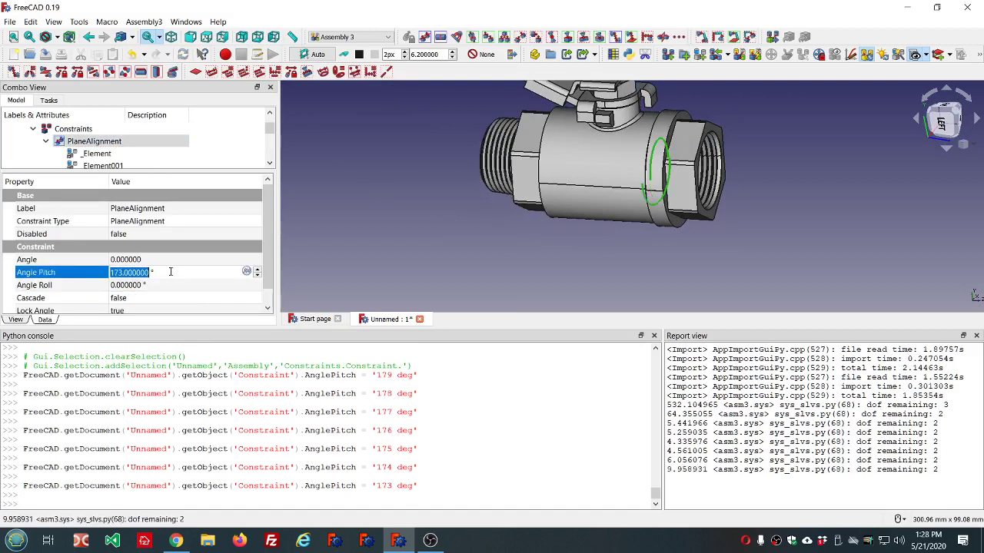
pyautogui.write('0')
pyautogui.click(326, 256)
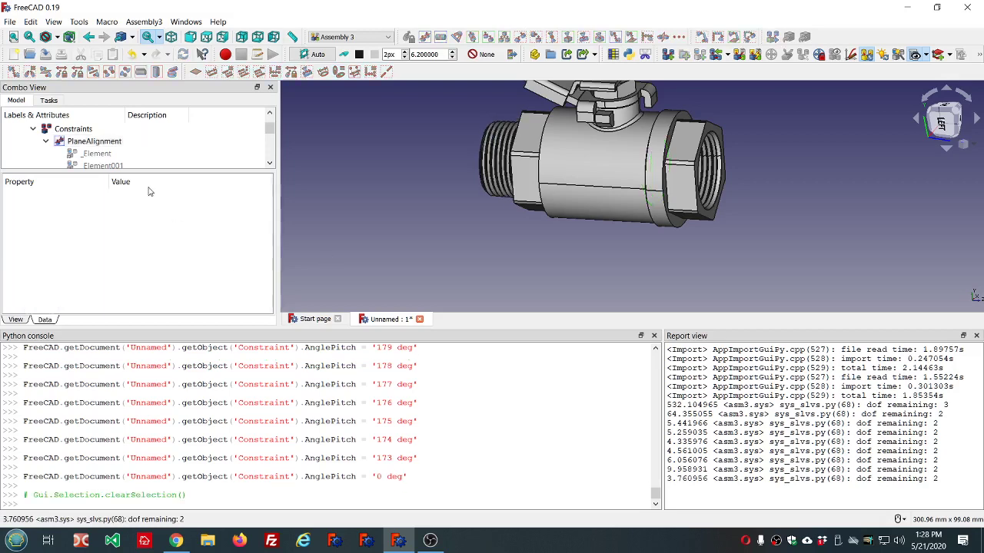
pyautogui.click(154, 141)
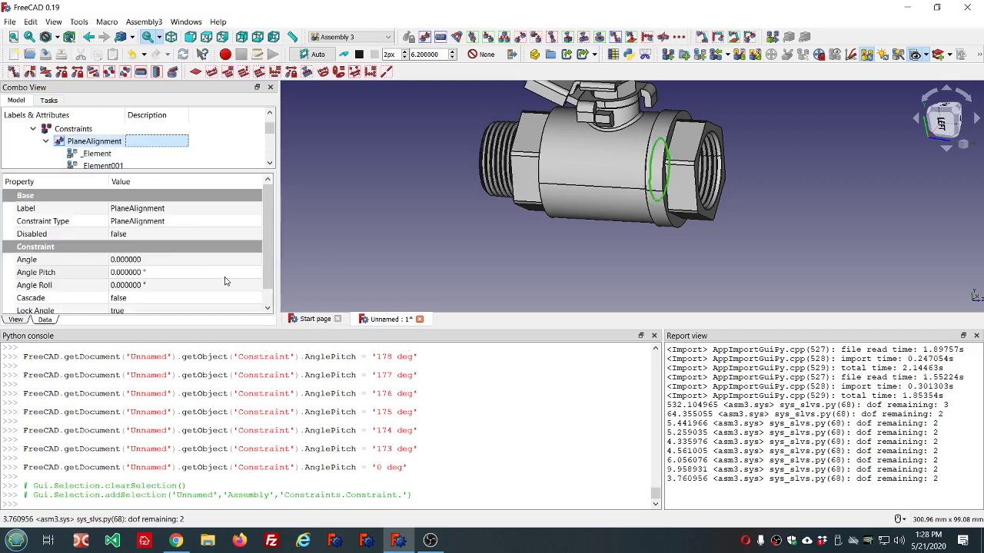
pyautogui.click(218, 272)
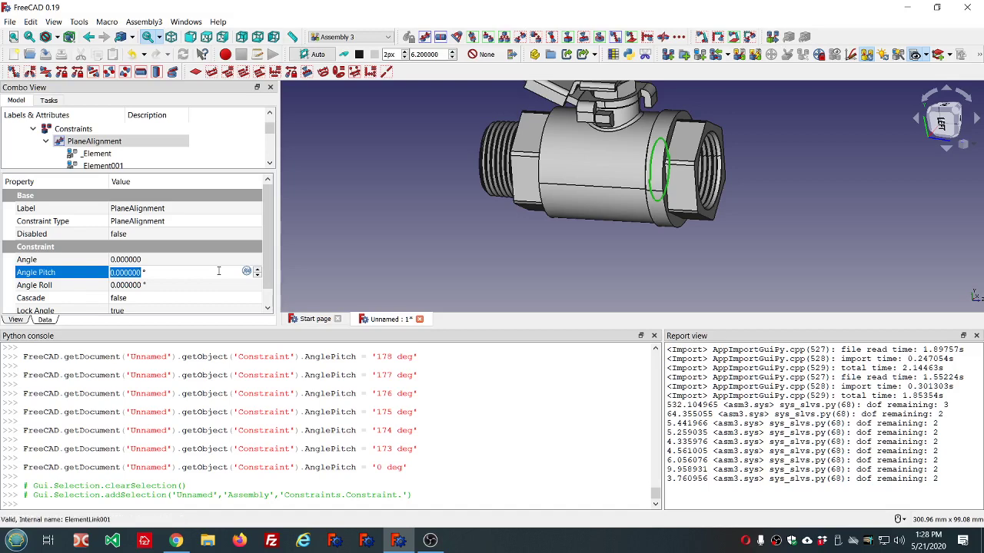
pyautogui.write('75')
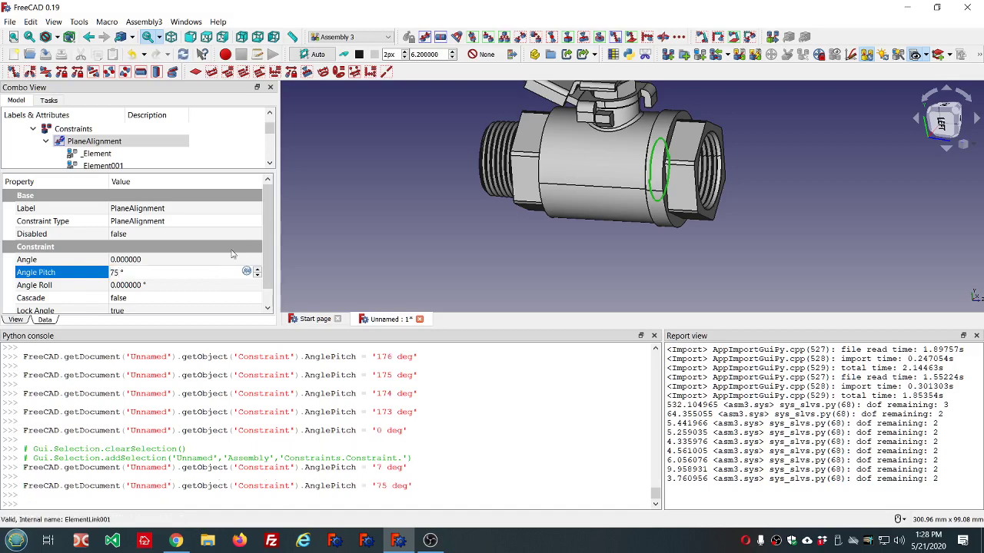
pyautogui.click(204, 285)
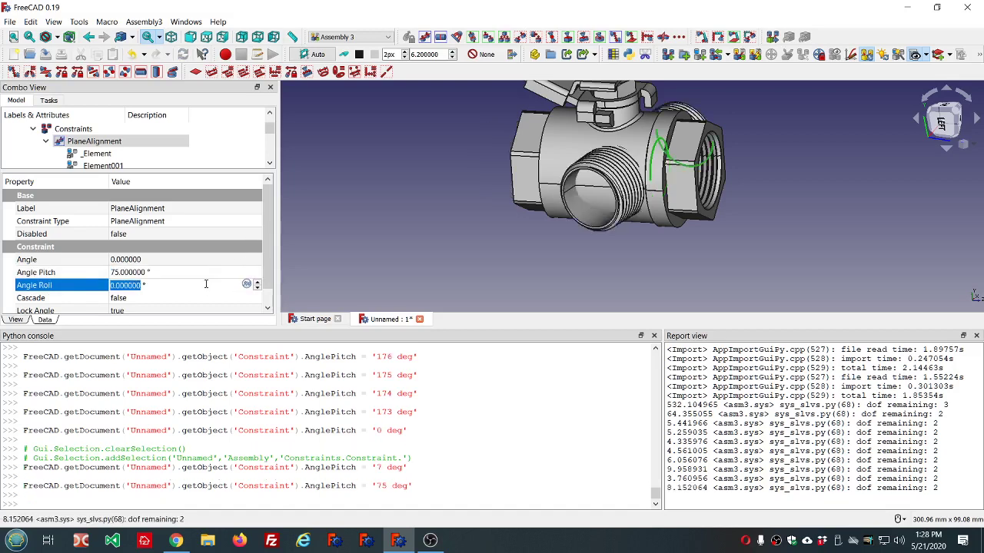
# Wheel Angle Pitch up from 75° through 83°, 91° and 99° to 114°
pyautogui.click(188, 273)
pyautogui.scroll(8, 188, 273)
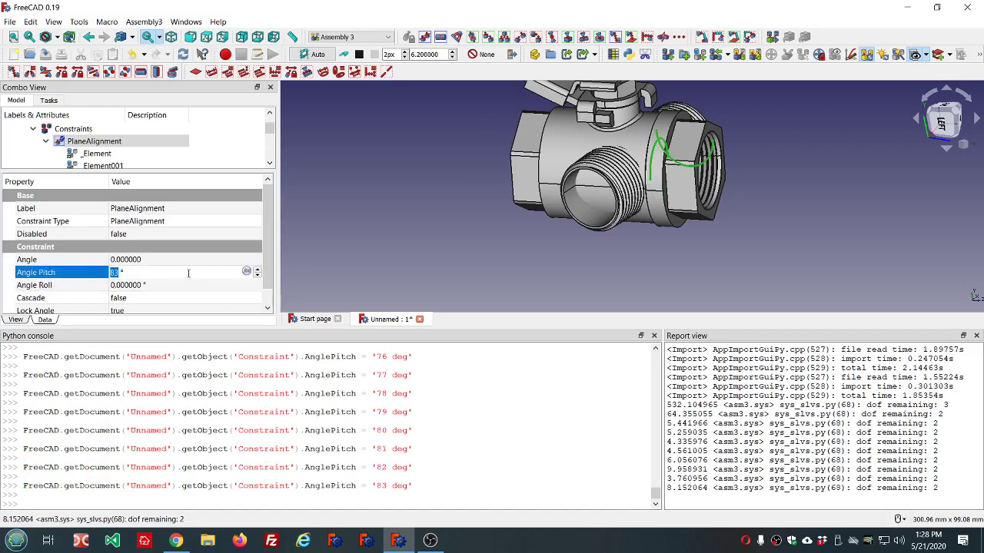
pyautogui.click(188, 281)
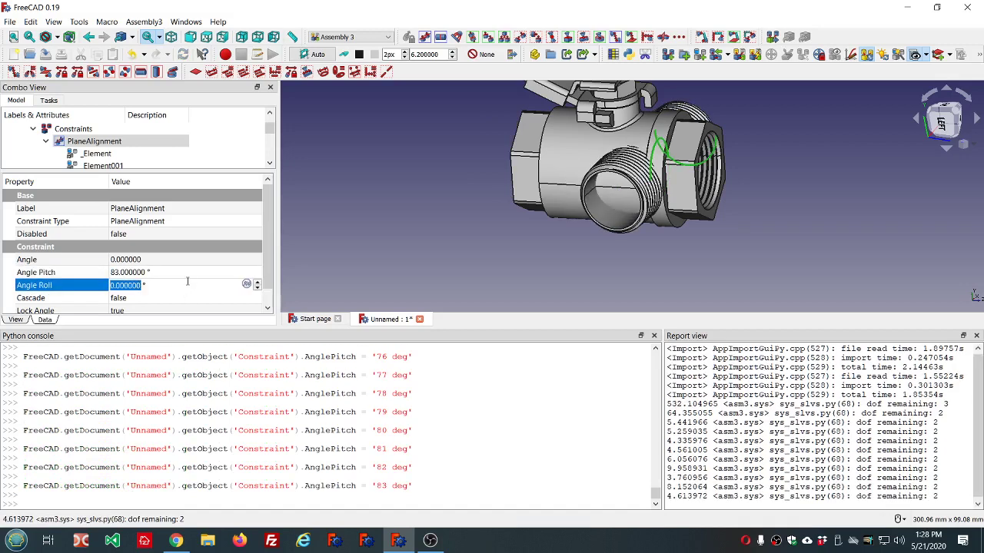
pyautogui.click(190, 273)
pyautogui.scroll(3, 189, 272)
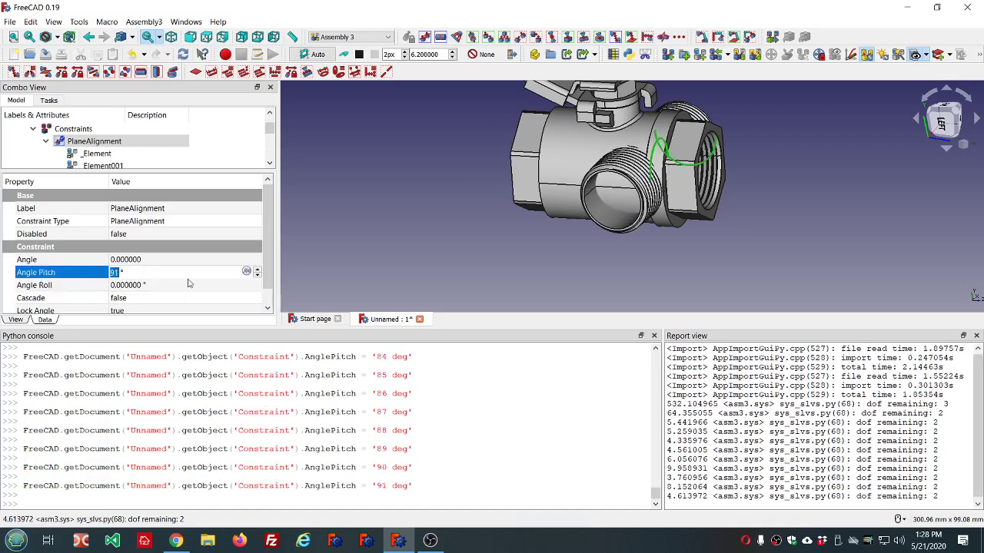
pyautogui.click(187, 285)
pyautogui.click(186, 274)
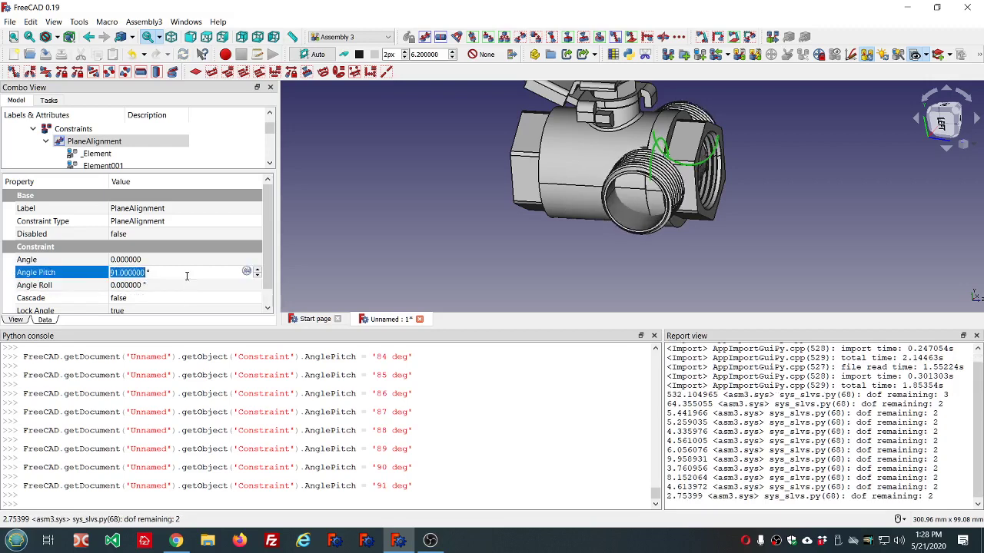
pyautogui.scroll(8, 186, 277)
pyautogui.click(186, 286)
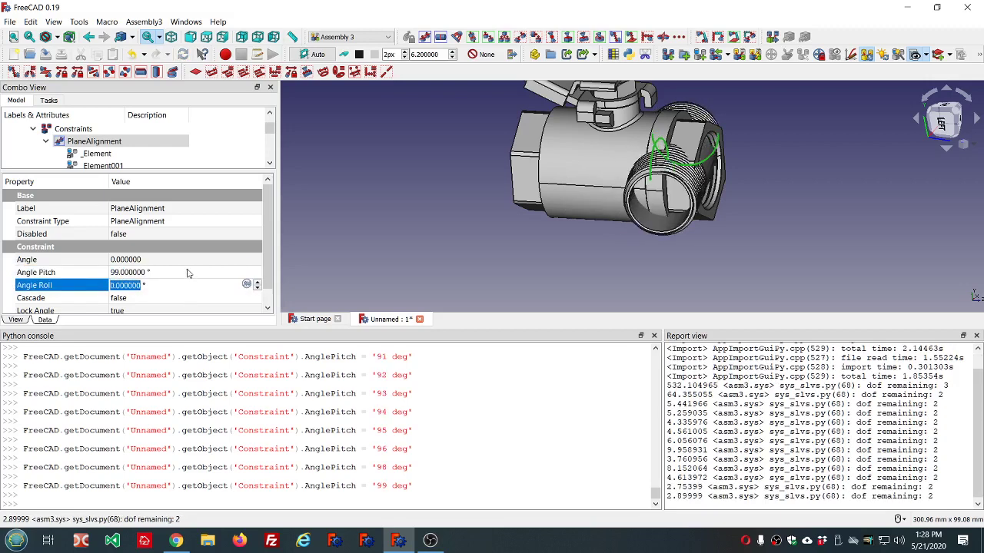
pyautogui.click(187, 272)
pyautogui.scroll(15, 186, 274)
pyautogui.click(184, 287)
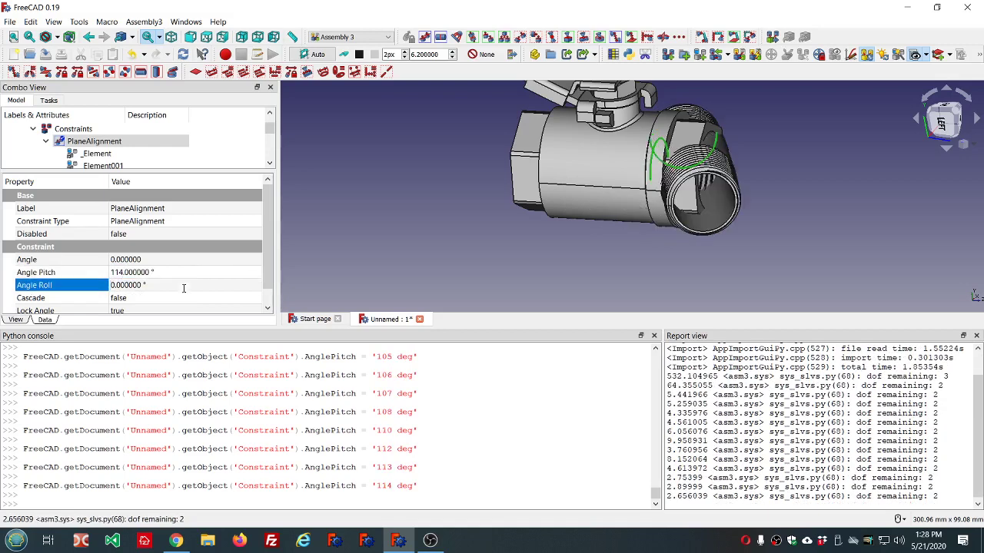
# Continue raising Angle Pitch through 139°, 151°, 163° and 170° to 180°
pyautogui.click(187, 273)
pyautogui.scroll(7, 188, 273)
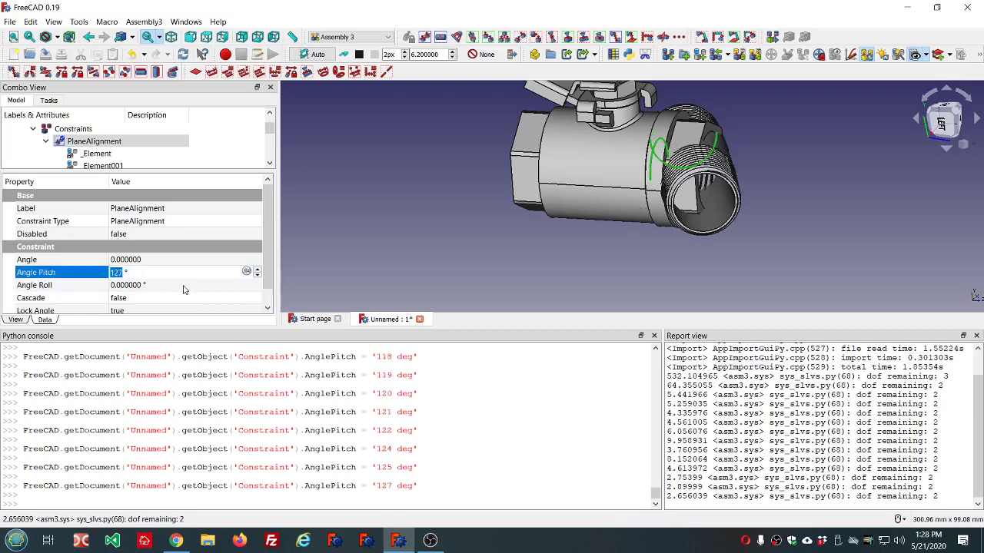
pyautogui.scroll(4, 184, 289)
pyautogui.click(185, 286)
pyautogui.click(186, 272)
pyautogui.scroll(8, 183, 290)
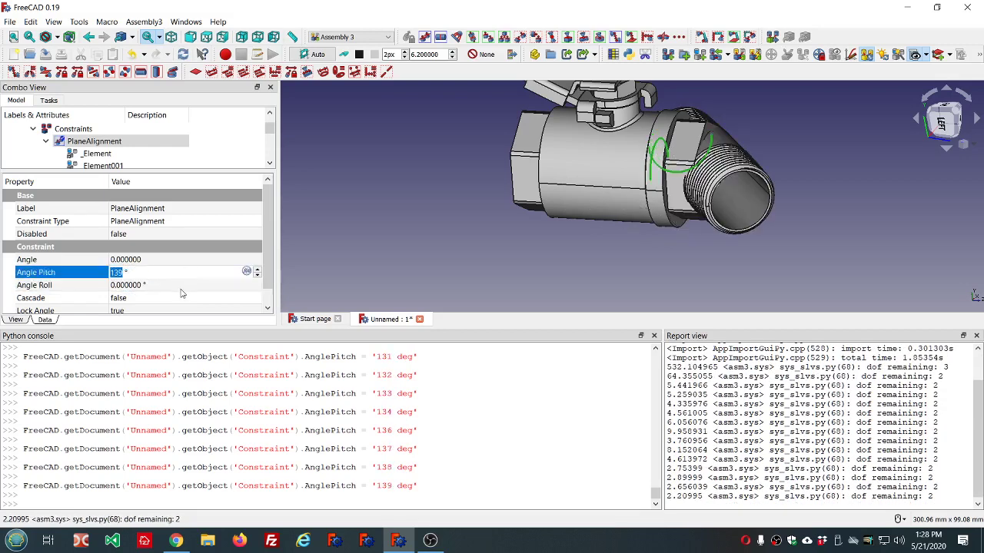
pyautogui.click(181, 285)
pyautogui.click(186, 273)
pyautogui.scroll(12, 186, 275)
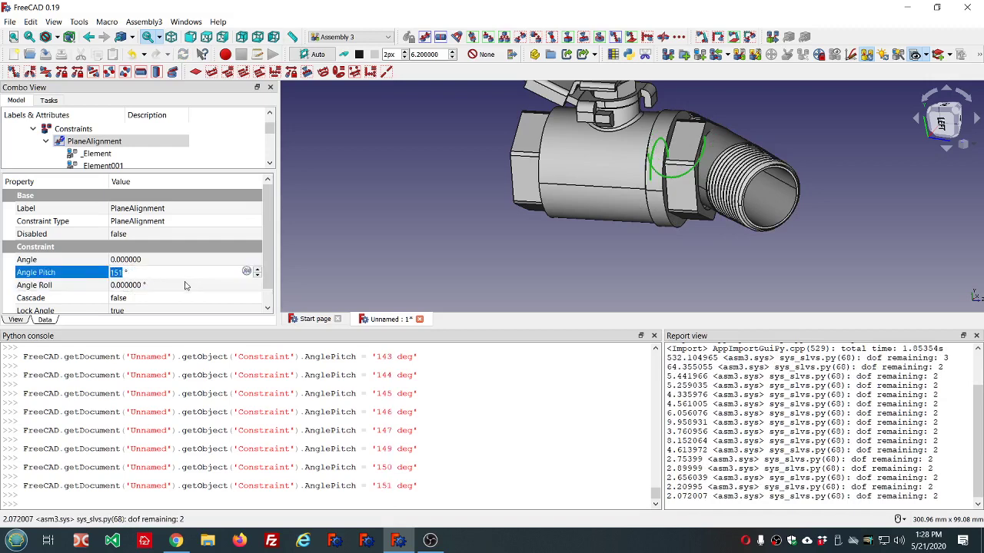
pyautogui.click(184, 285)
pyautogui.click(186, 273)
pyautogui.scroll(12, 187, 275)
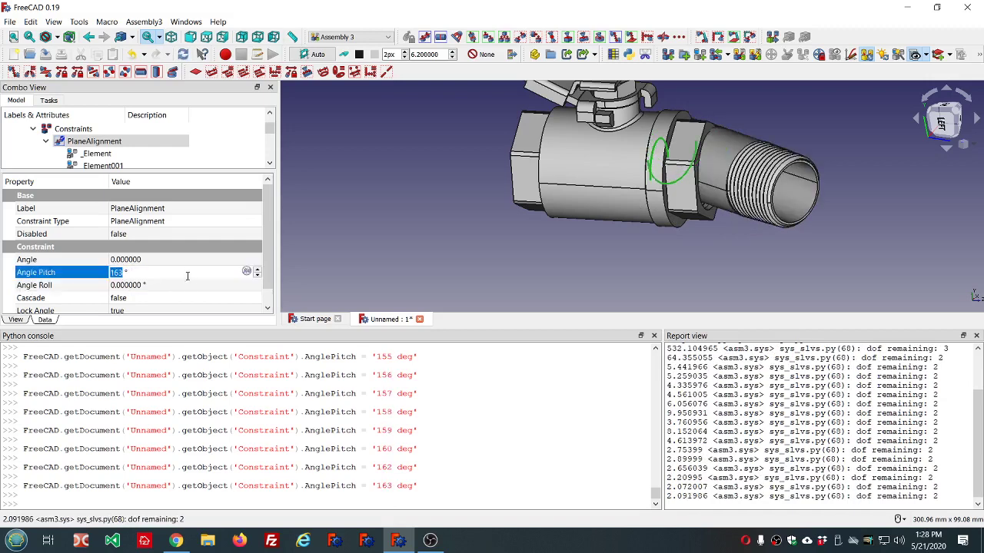
pyautogui.click(186, 284)
pyautogui.click(186, 272)
pyautogui.scroll(7, 187, 275)
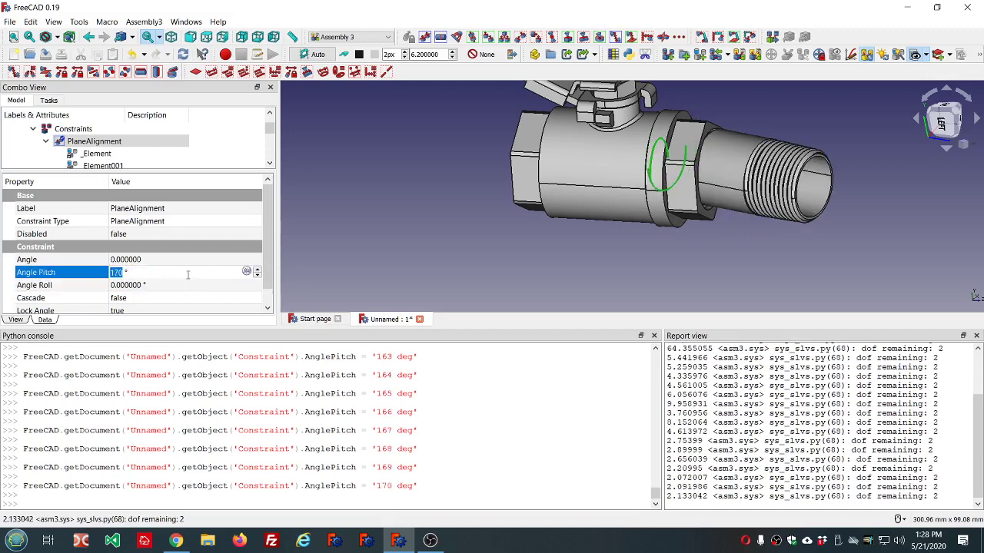
pyautogui.click(184, 285)
pyautogui.click(188, 273)
pyautogui.scroll(5, 189, 275)
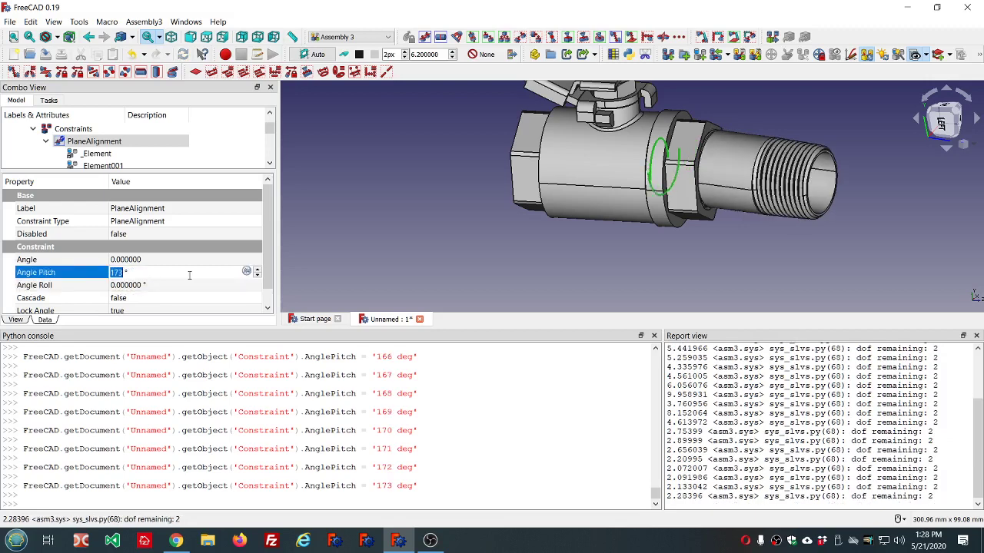
pyautogui.scroll(2, 189, 274)
pyautogui.click(189, 289)
# Clear the selection and orbit around the model to inspect the pipe joint
pyautogui.click(366, 246)
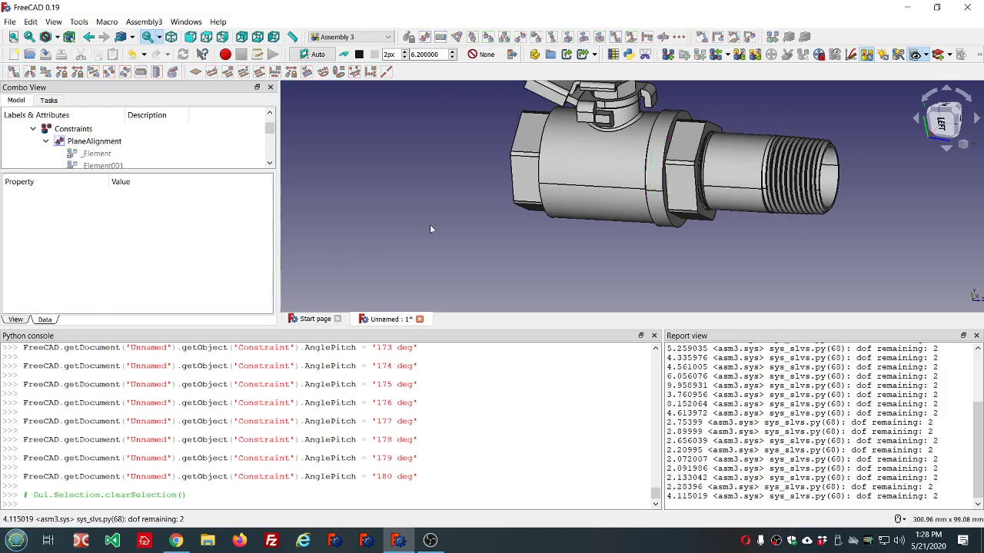
pyautogui.moveTo(878, 162); pyautogui.dragTo(878, 142, button='middle')
pyautogui.moveTo(918, 167); pyautogui.dragTo(584, 176, button='middle')
pyautogui.scroll(-3, 208, 132)
pyautogui.scroll(-2, 174, 138)
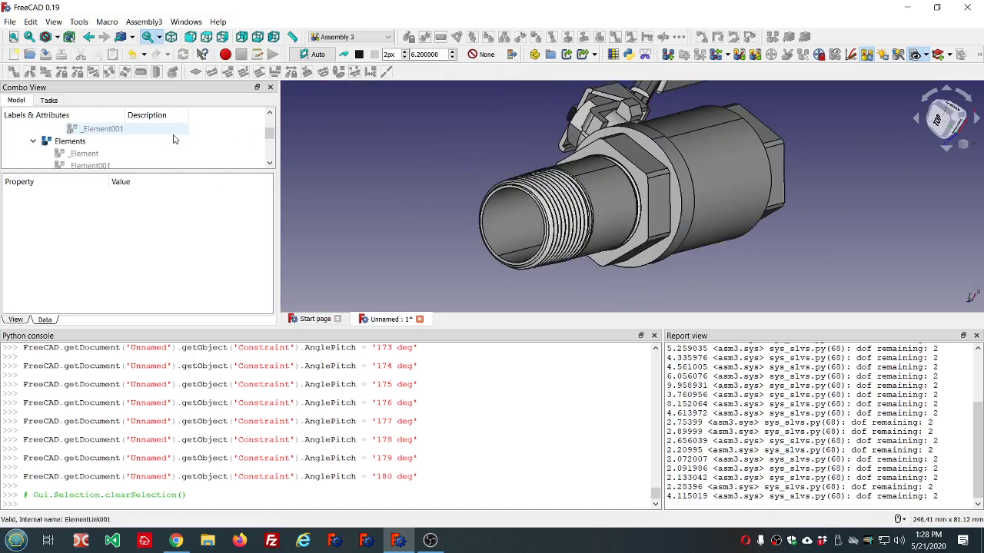
# Select _Element and _Element001 together and orbit the valve to a front view
pyautogui.click(153, 153)
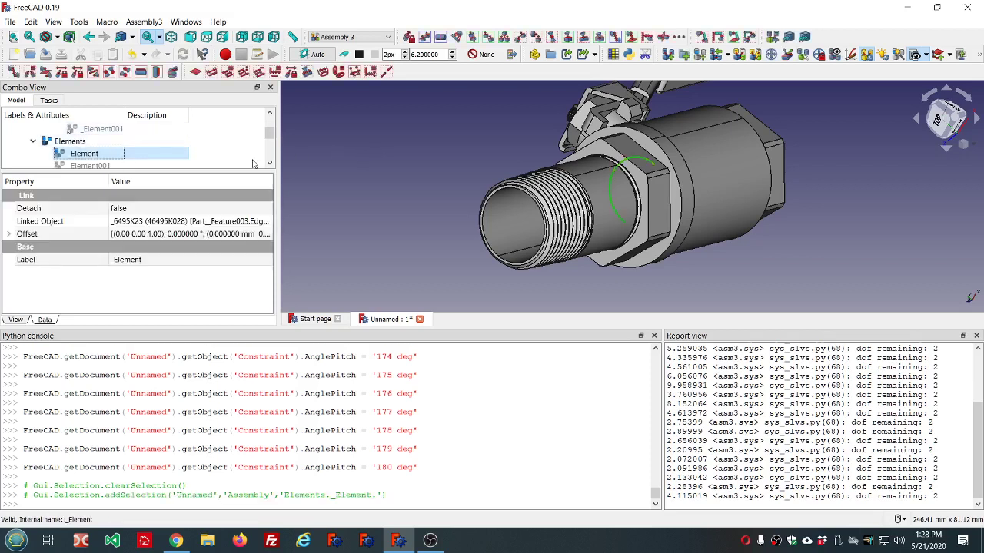
pyautogui.keyDown('ctrl'); pyautogui.click(121, 166); pyautogui.keyUp('ctrl')
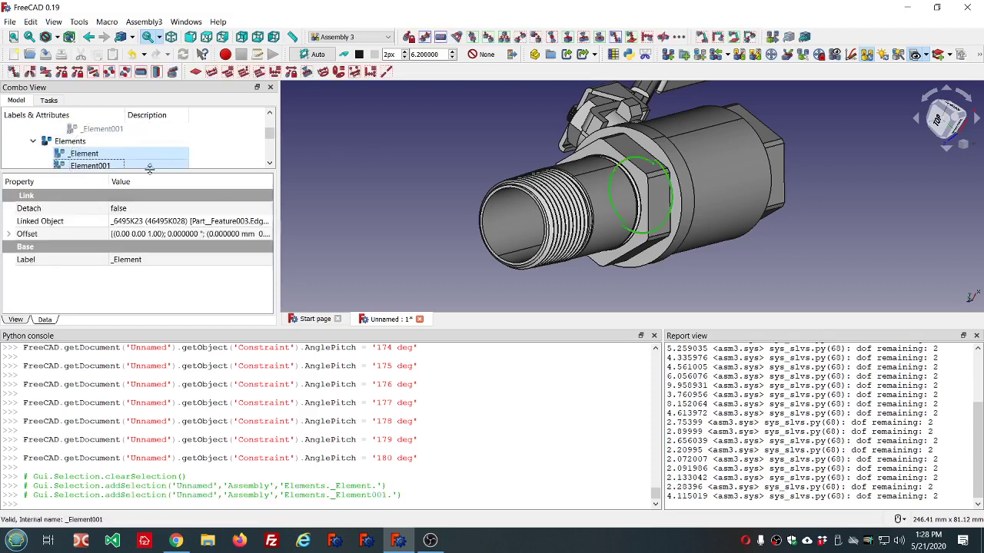
pyautogui.moveTo(826, 220); pyautogui.dragTo(665, 198, button='middle')
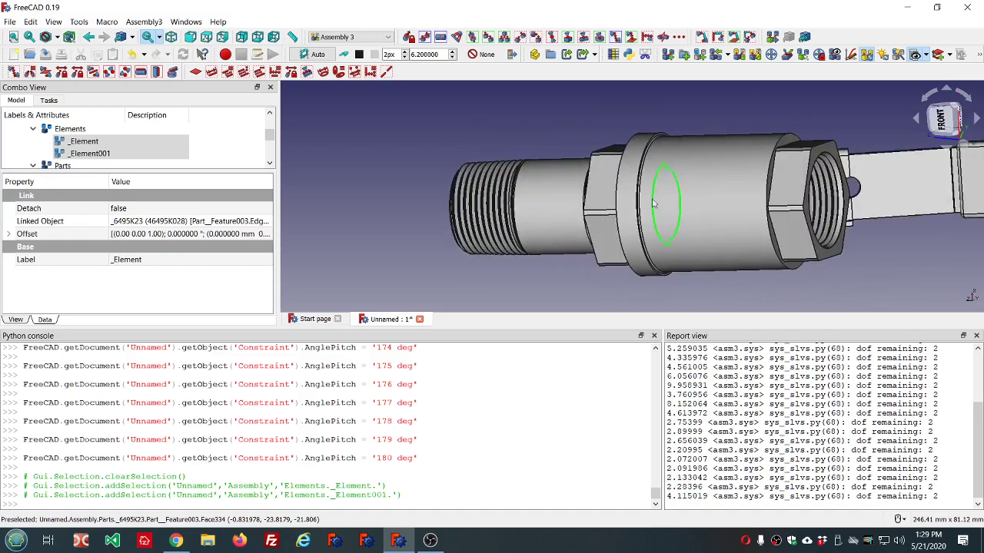
pyautogui.scroll(3, 170, 144)
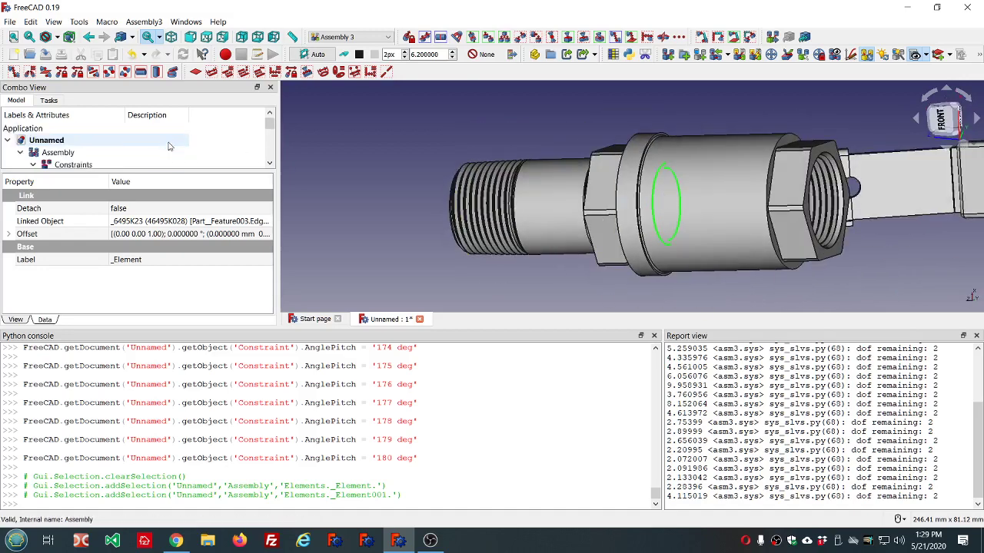
# Select PlaneAlignment and wheel its Offset up from 0 mm, checking the result
pyautogui.click(109, 162)
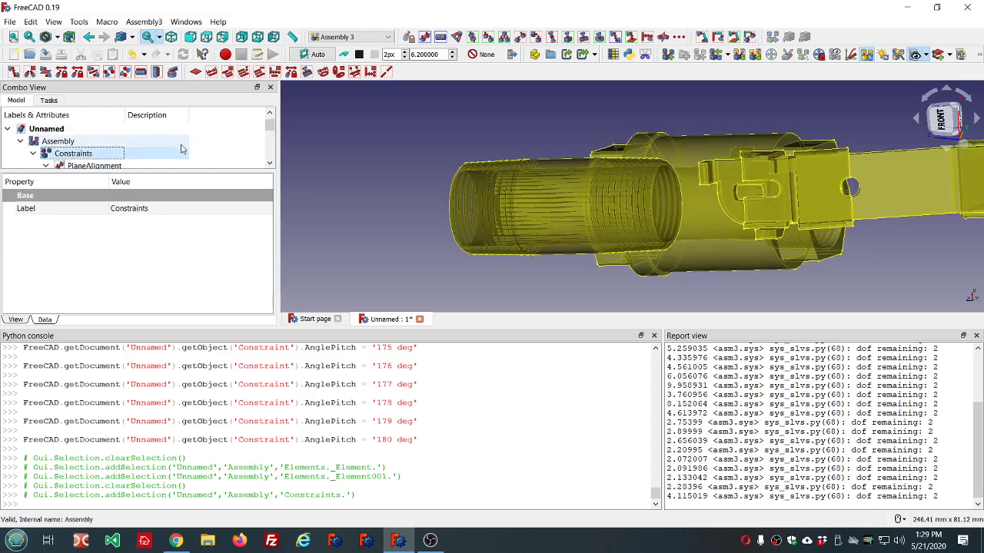
pyautogui.scroll(-1, 111, 146)
pyautogui.click(103, 130)
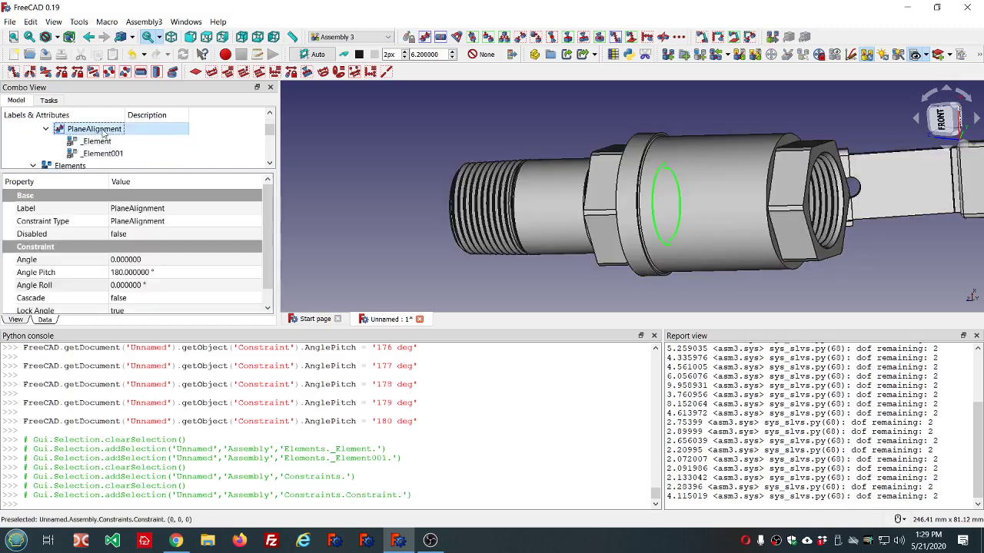
pyautogui.scroll(-1, 174, 304)
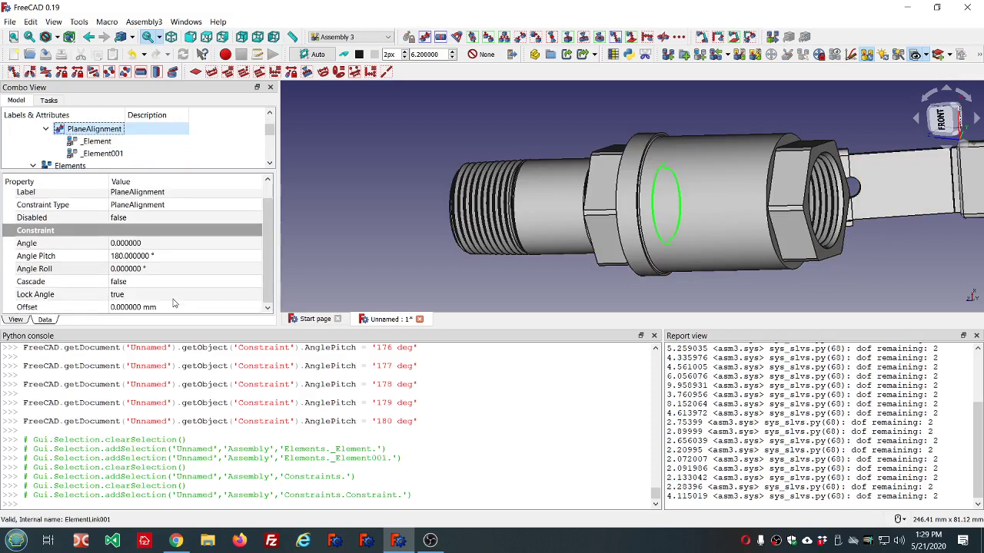
pyautogui.scroll(1, 174, 304)
pyautogui.scroll(-1, 173, 304)
pyautogui.click(175, 308)
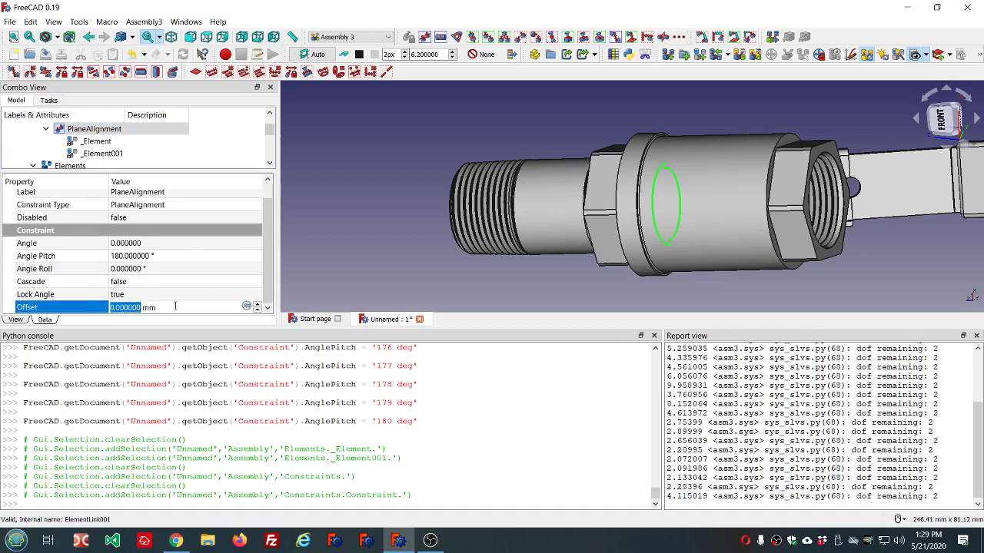
pyautogui.scroll(3, 175, 306)
pyautogui.click(310, 289)
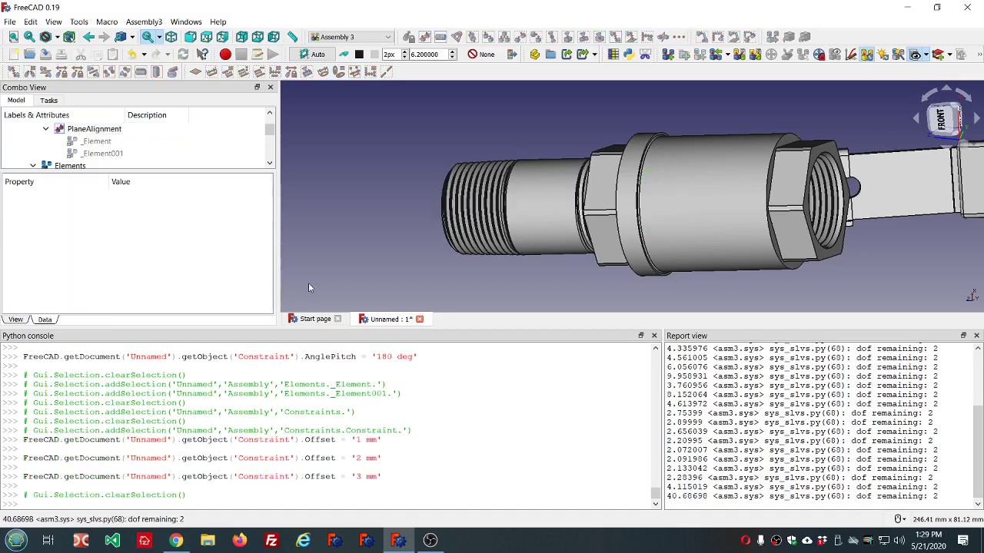
# Raise the Offset further to 8 mm and orbit to view the nut's bore from below
pyautogui.click(103, 129)
pyautogui.click(201, 308)
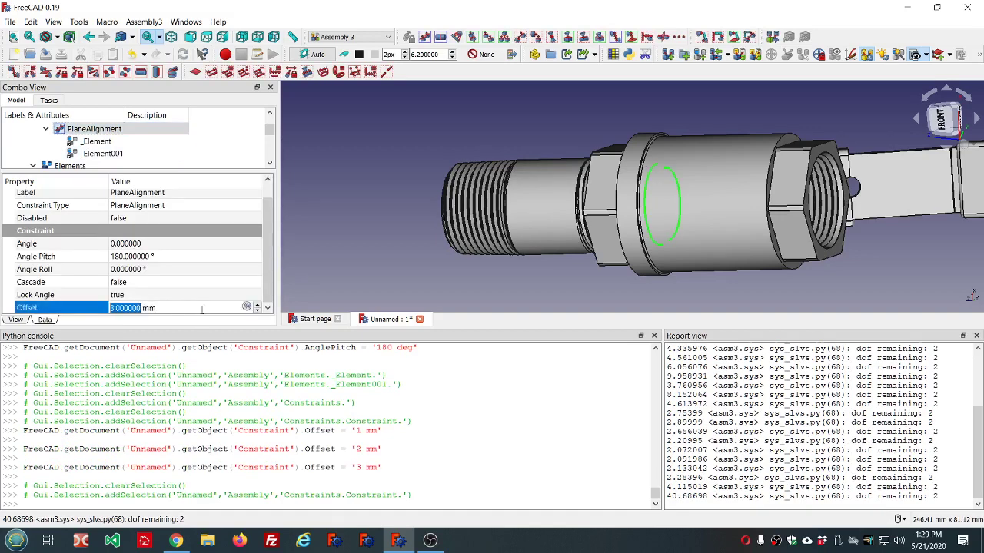
pyautogui.scroll(5, 202, 308)
pyautogui.click(322, 240)
pyautogui.moveTo(323, 241); pyautogui.dragTo(261, 244, button='middle')
pyautogui.moveTo(939, 285); pyautogui.dragTo(763, 267, button='middle')
pyautogui.scroll(5, 687, 231)
pyautogui.moveTo(687, 232); pyautogui.dragTo(688, 225, button='middle')
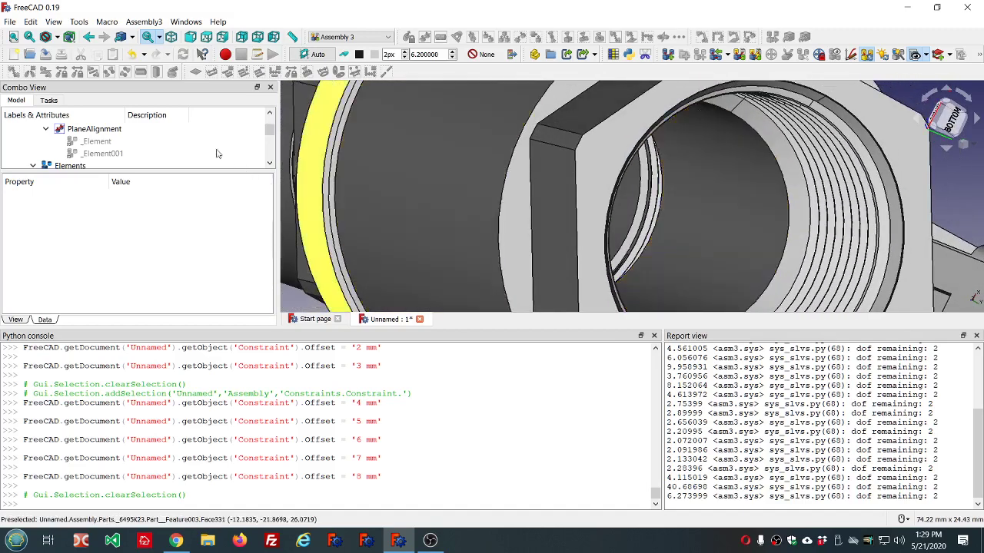
# Step the PlaneAlignment Offset down through 5, 4 and 3 mm to 2 mm
pyautogui.click(94, 128)
pyautogui.click(200, 307)
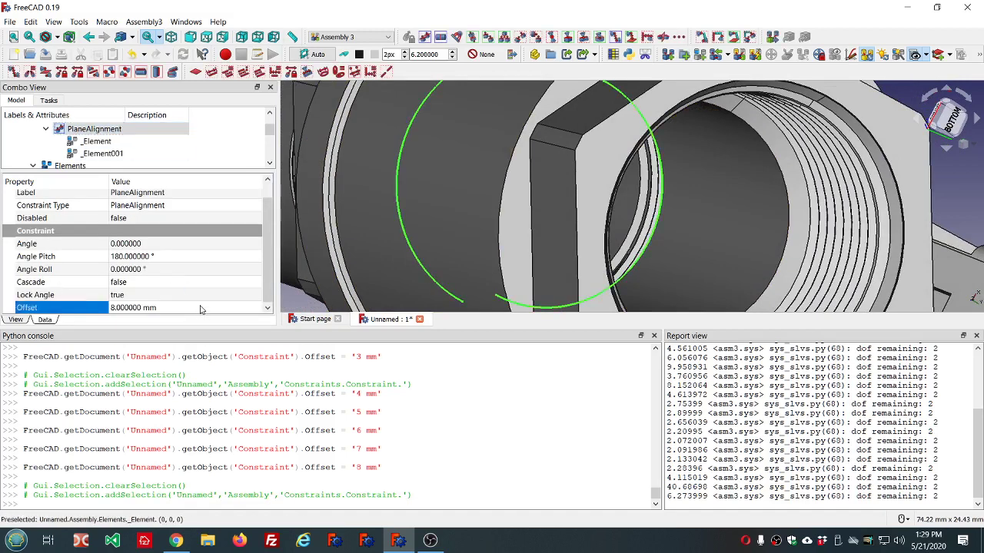
pyautogui.scroll(-3, 201, 305)
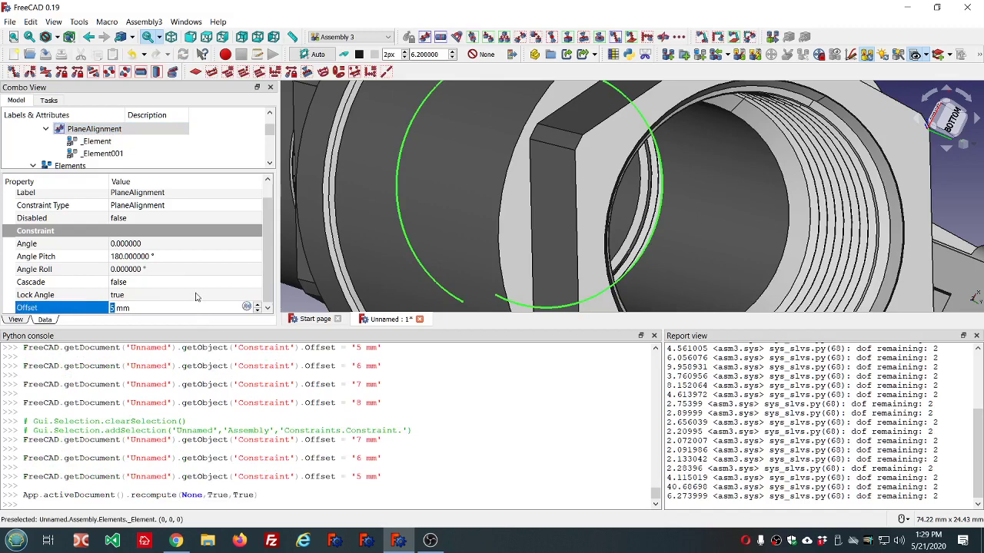
pyautogui.click(195, 297)
pyautogui.click(197, 307)
pyautogui.scroll(-1, 197, 307)
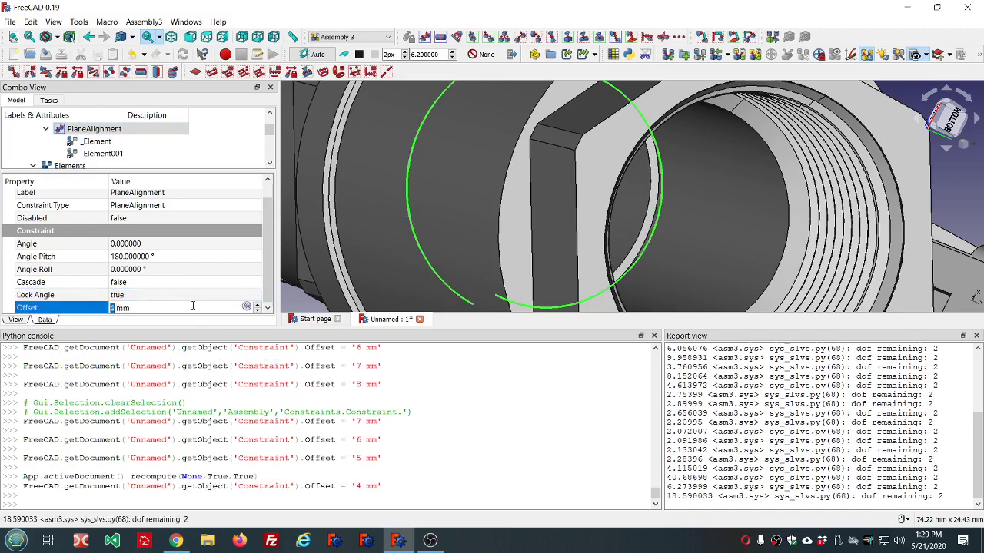
pyautogui.click(193, 301)
pyautogui.click(197, 308)
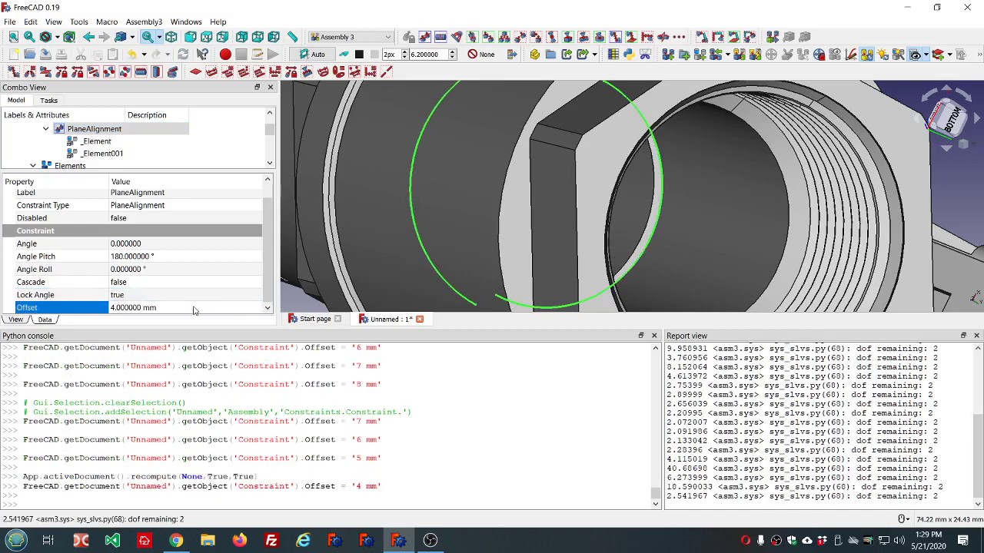
pyautogui.scroll(-1, 195, 307)
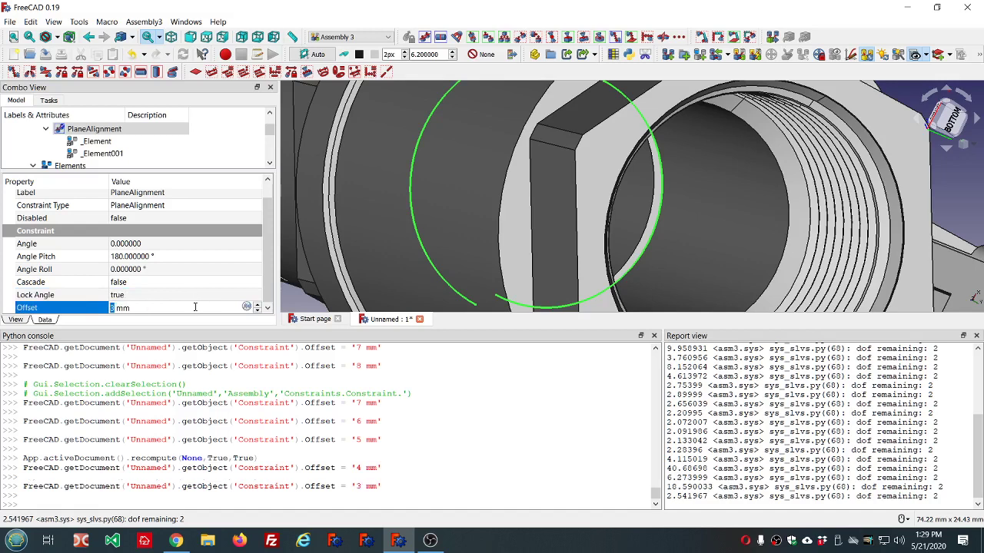
pyautogui.click(198, 297)
pyautogui.click(197, 306)
pyautogui.scroll(-1, 197, 306)
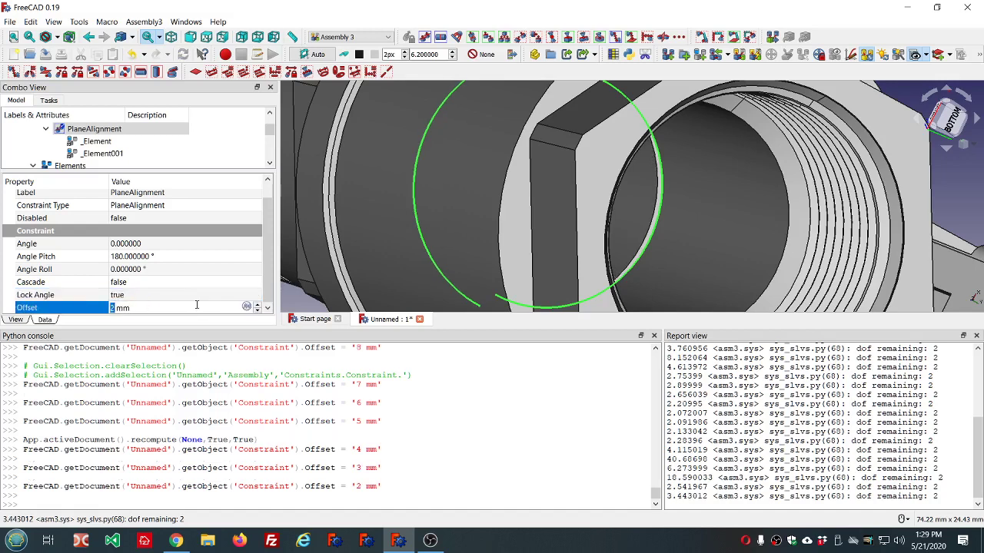
pyautogui.click(198, 299)
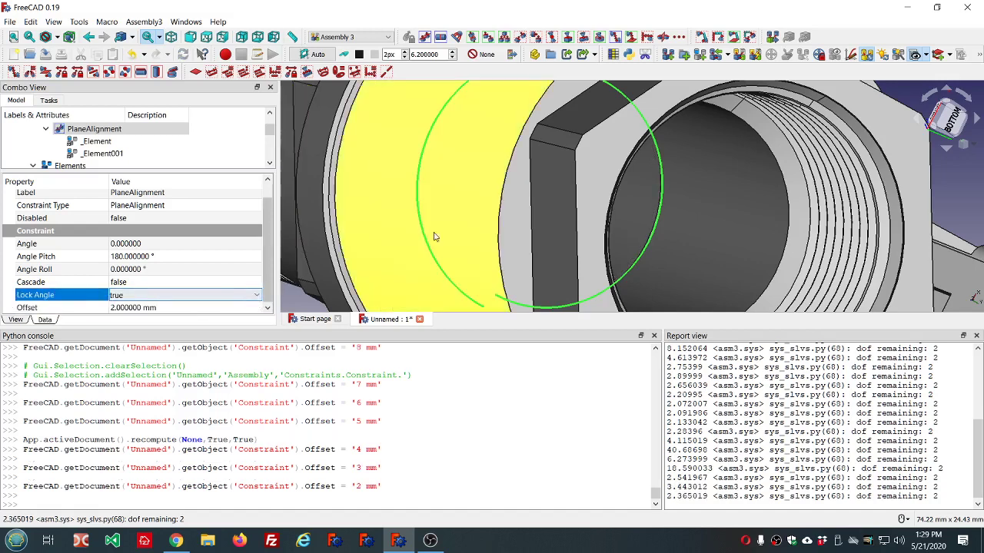
# Clear the selection and orbit to front and side views of the whole valve
pyautogui.moveTo(450, 239); pyautogui.dragTo(594, 234, button='middle')
pyautogui.scroll(-6, 594, 234)
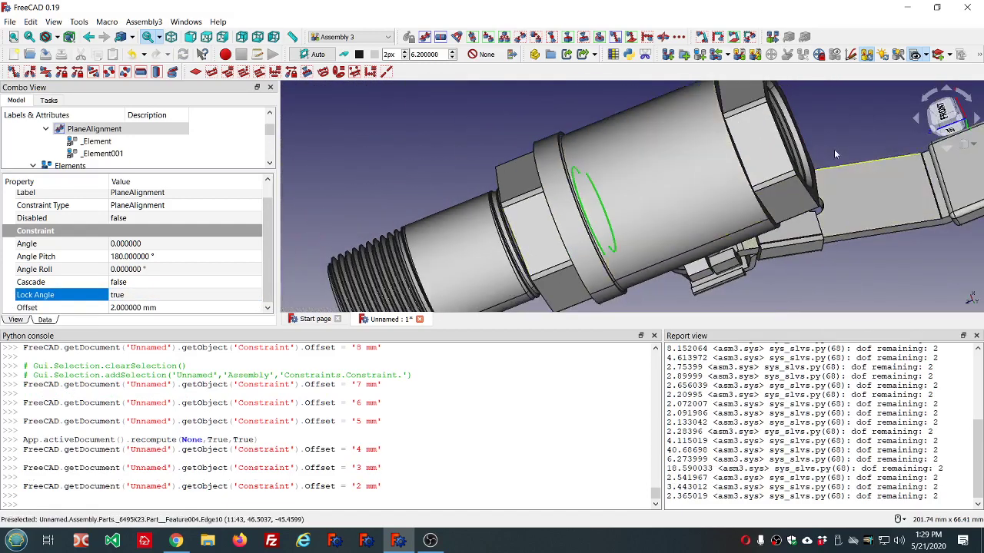
pyautogui.click(834, 150)
pyautogui.moveTo(853, 142); pyautogui.dragTo(785, 164, button='middle')
pyautogui.scroll(-5, 785, 165)
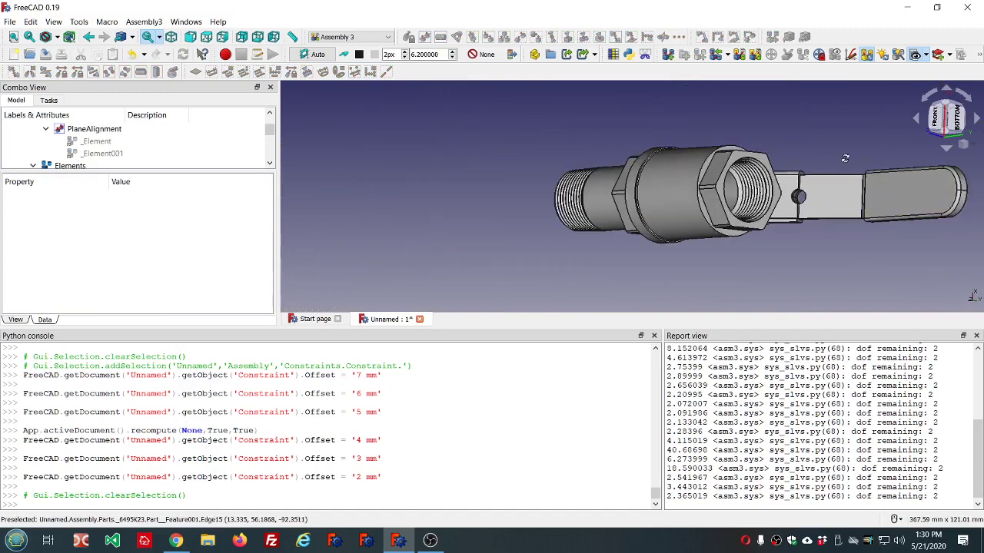
pyautogui.moveTo(845, 158); pyautogui.dragTo(545, 142, button='middle')
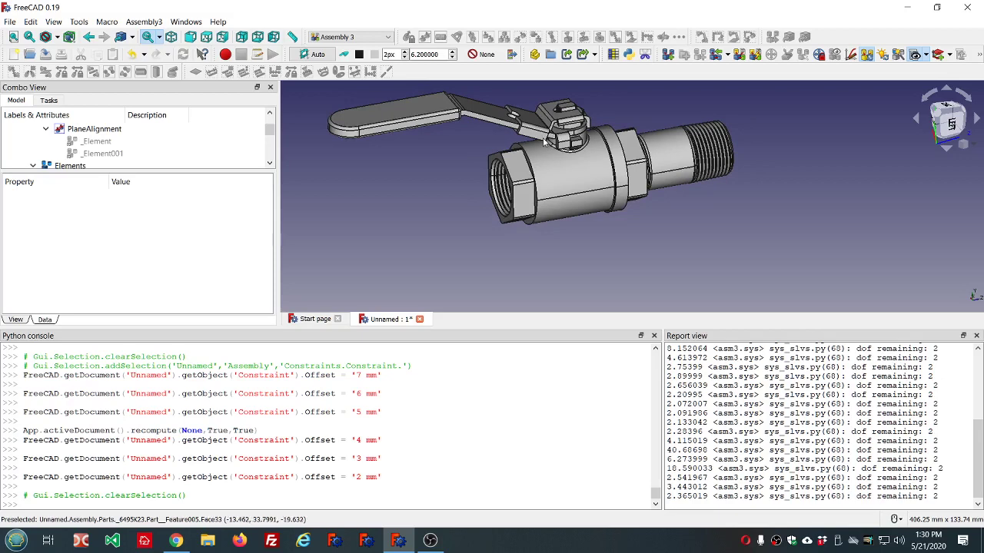
pyautogui.scroll(-2, 624, 177)
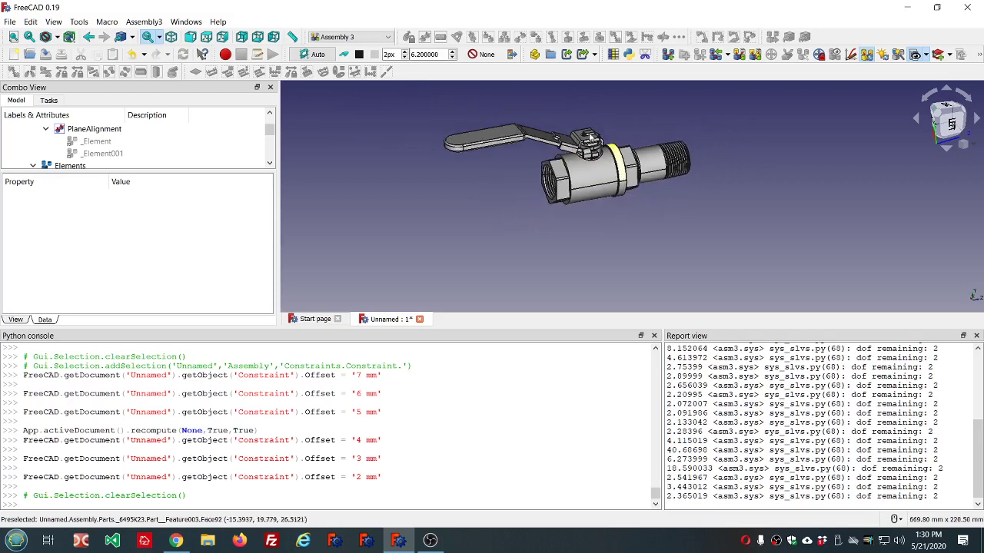
pyautogui.scroll(1, 545, 112)
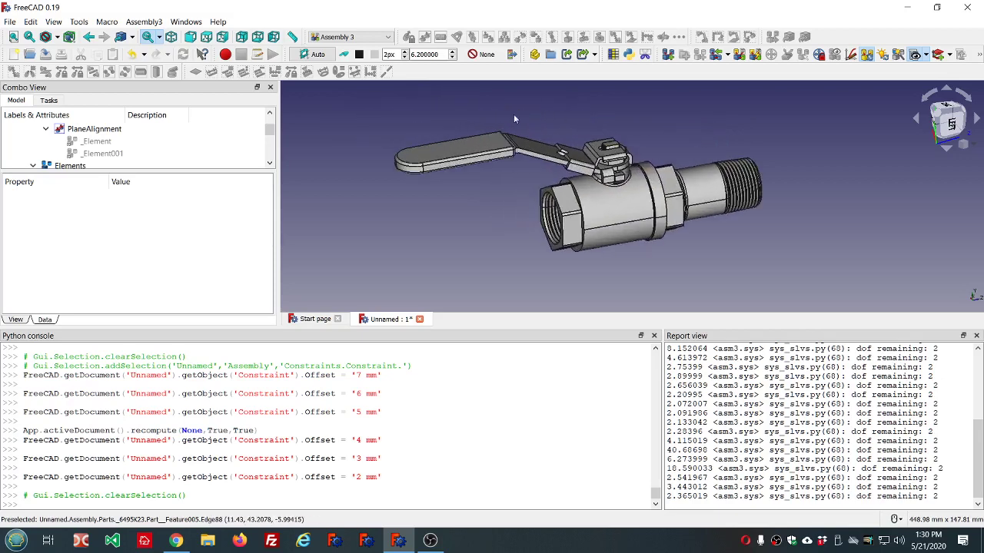
pyautogui.moveTo(481, 121); pyautogui.dragTo(479, 111, button='middle')
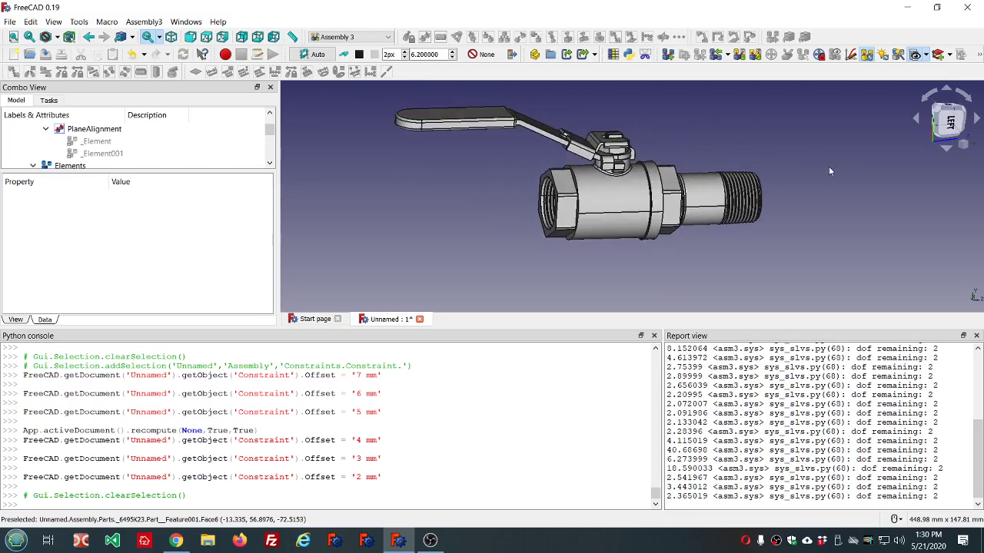
pyautogui.moveTo(829, 167); pyautogui.dragTo(801, 166, button='middle')
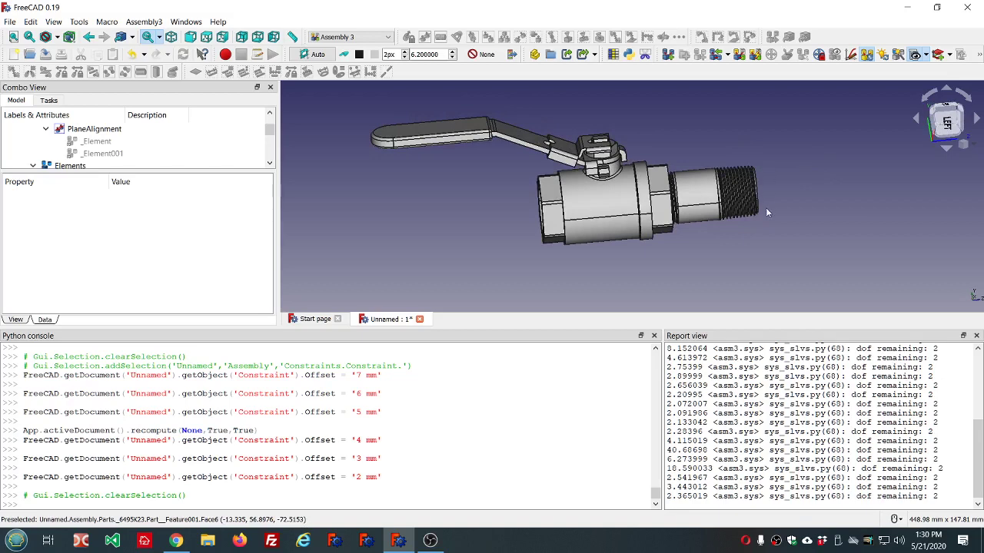
pyautogui.moveTo(793, 220); pyautogui.dragTo(638, 200, button='middle')
pyautogui.scroll(5, 587, 201)
pyautogui.scroll(3, 586, 201)
pyautogui.scroll(-6, 540, 200)
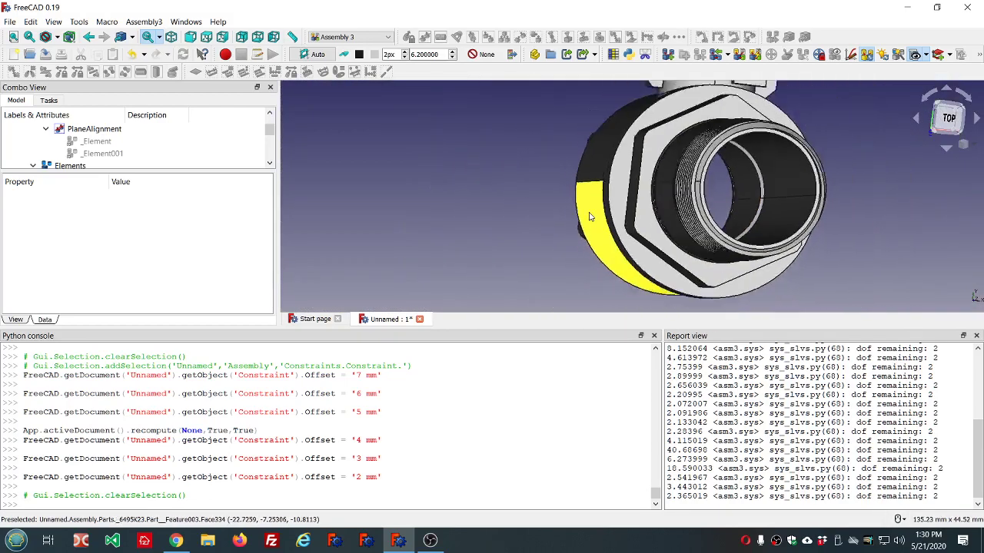
pyautogui.moveTo(540, 201); pyautogui.dragTo(640, 204, button='middle')
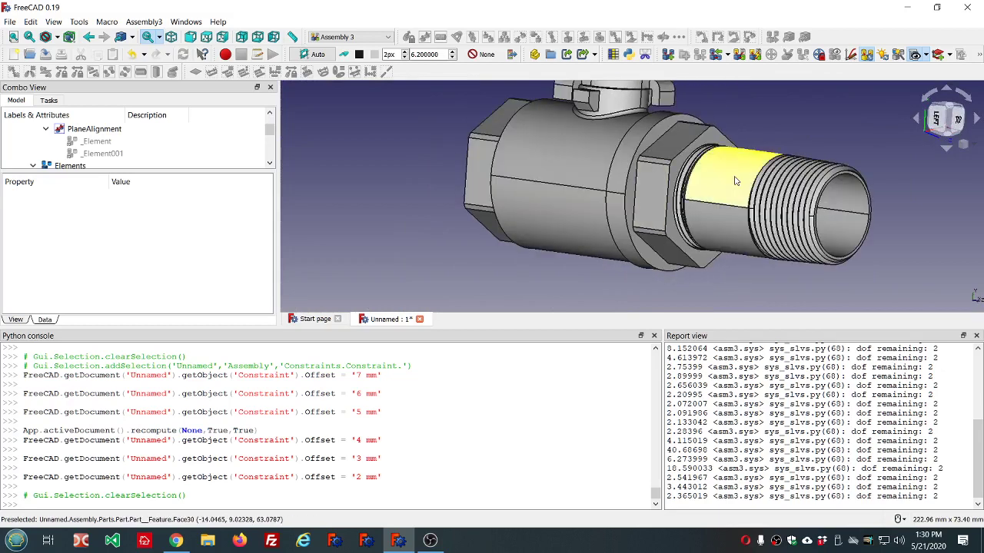
pyautogui.scroll(4, 849, 173)
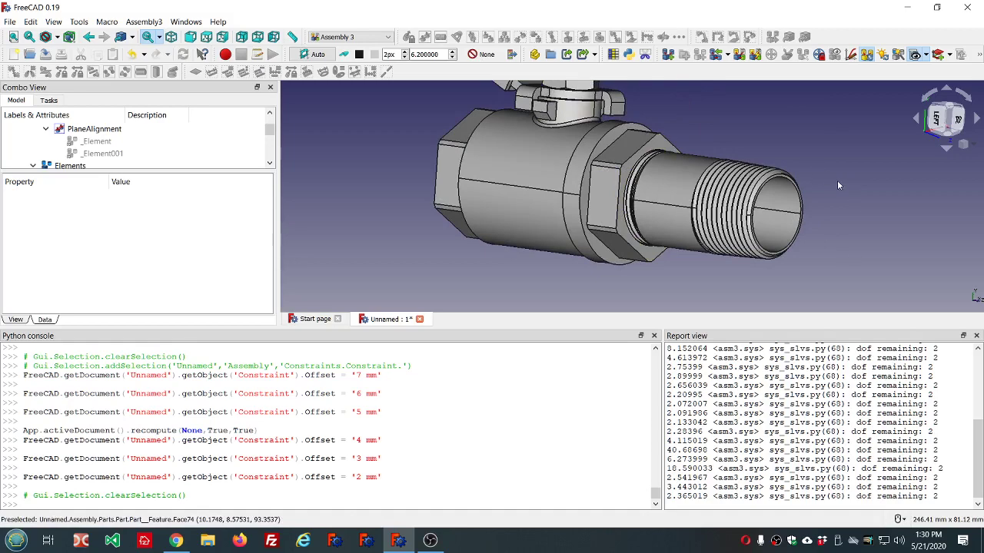
pyautogui.moveTo(838, 185); pyautogui.dragTo(871, 180, button='middle')
pyautogui.moveTo(354, 152); pyautogui.dragTo(573, 109, button='middle')
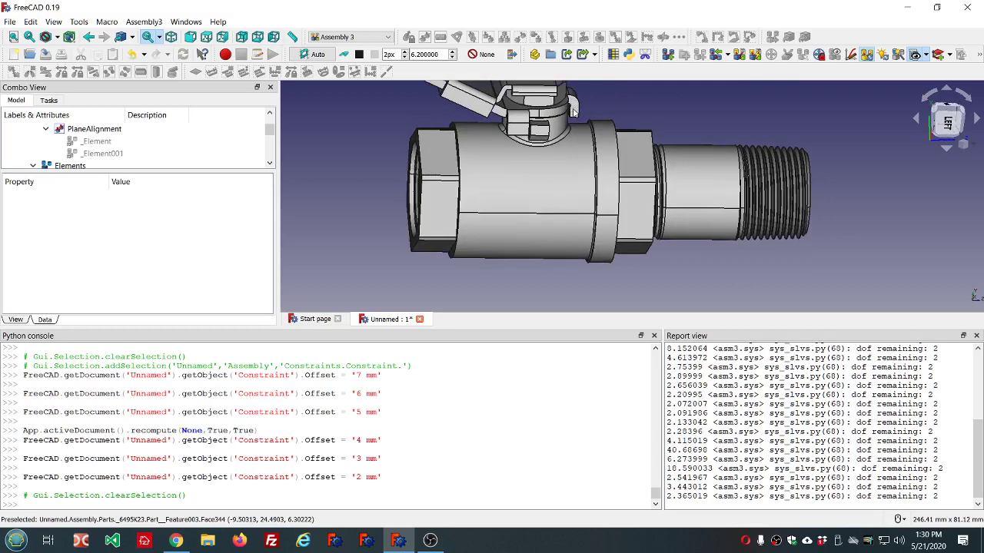